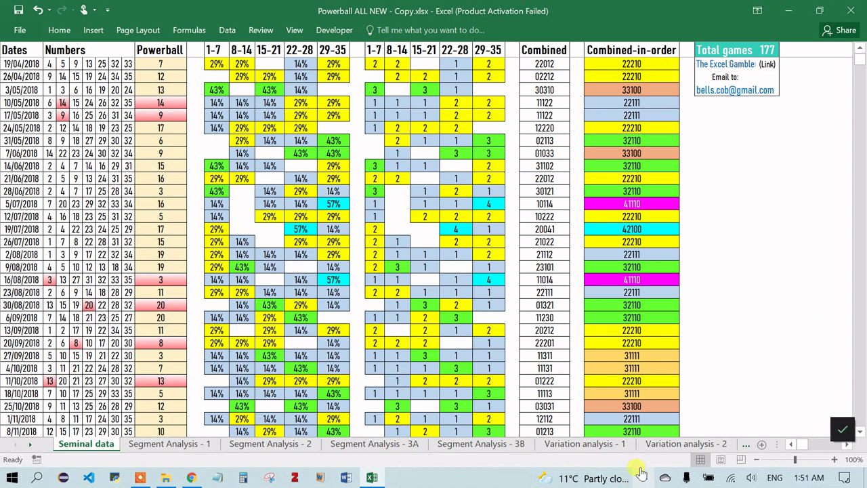
- Scroll the colour-coded draw data, then show the Segment Analysis - 2 umbrella combinations table
scroll(627, 447, down, 3)
scroll(627, 447, down, 2)
scroll(627, 448, up, 8)
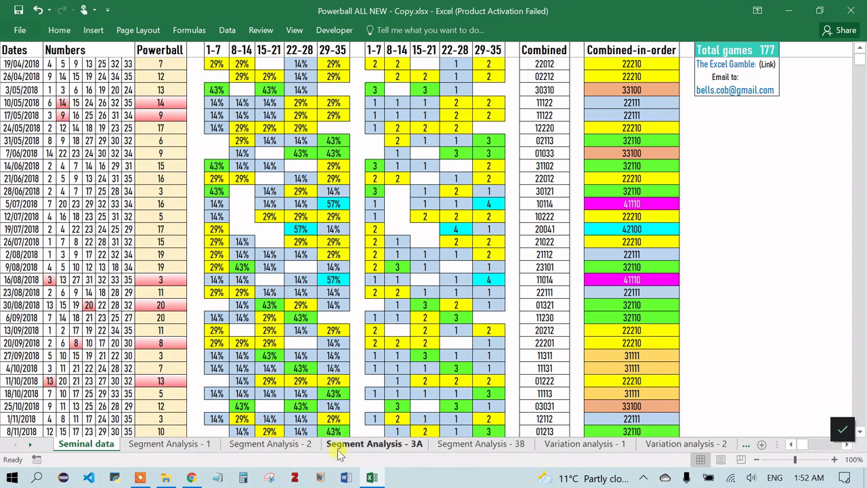
click(285, 444)
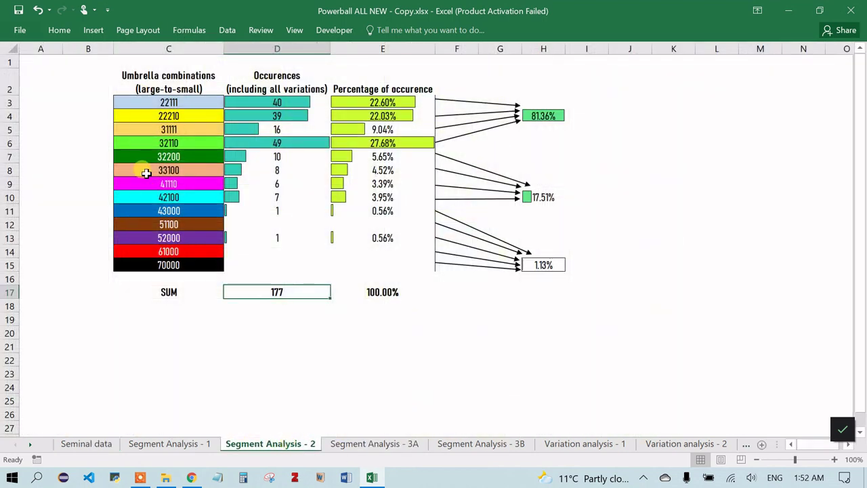
- Review the Seminal data draw rows, then display the Segment Analysis - 1 conditions and probabilities
click(101, 444)
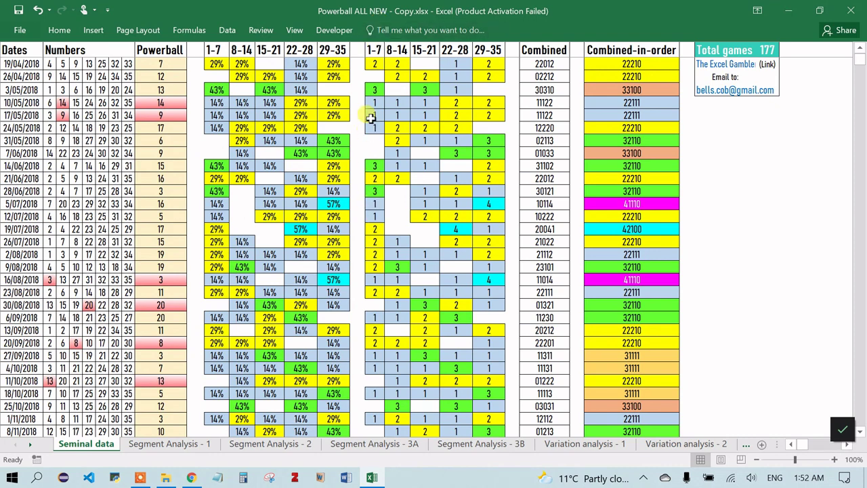
scroll(377, 265, down, 5)
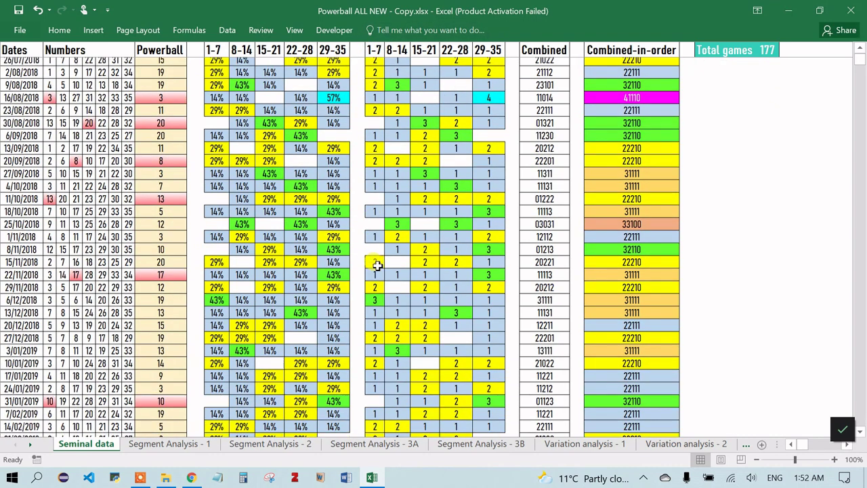
scroll(378, 265, up, 4)
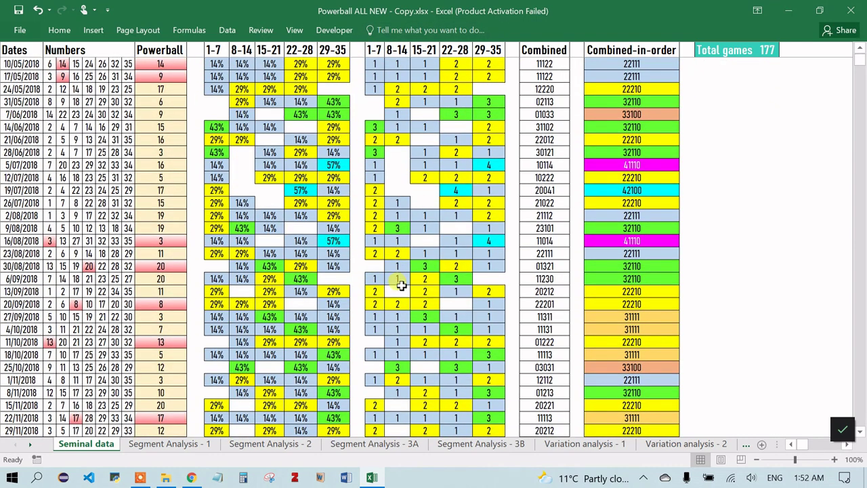
scroll(401, 285, up, 1)
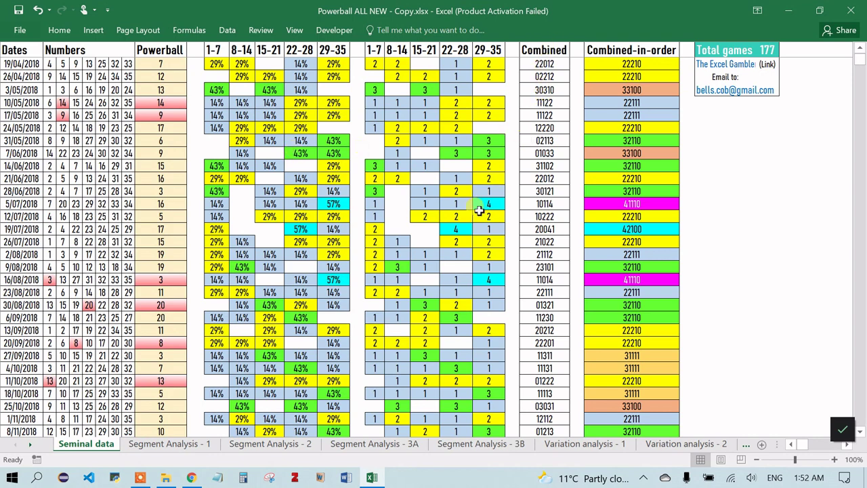
scroll(496, 191, down, 11)
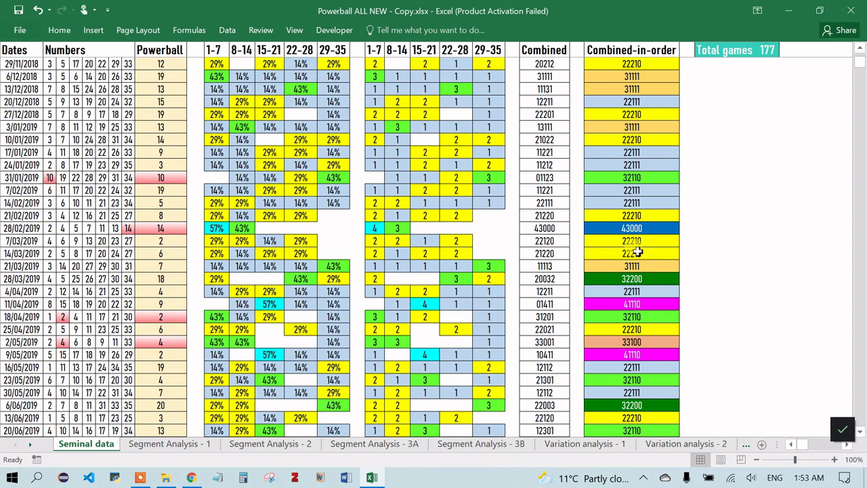
click(179, 445)
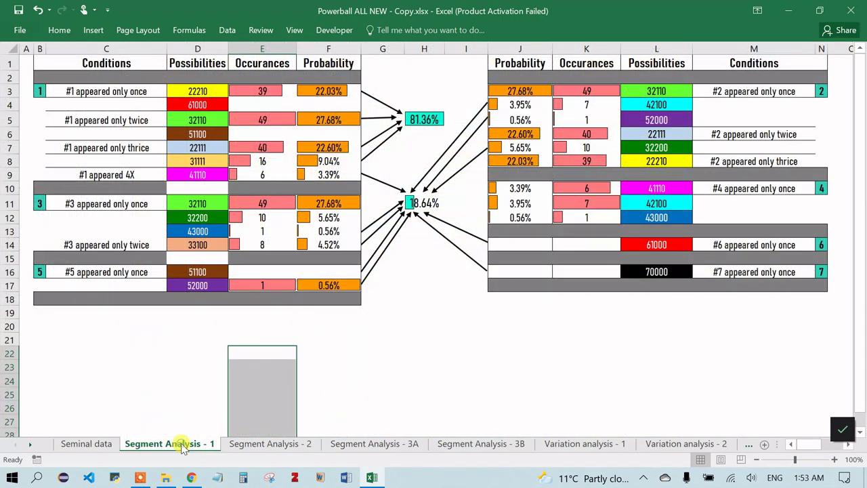
- Check the Segment Analysis - 2 totals, then bring up the Segment Analysis - 3A breakdown tables
click(369, 392)
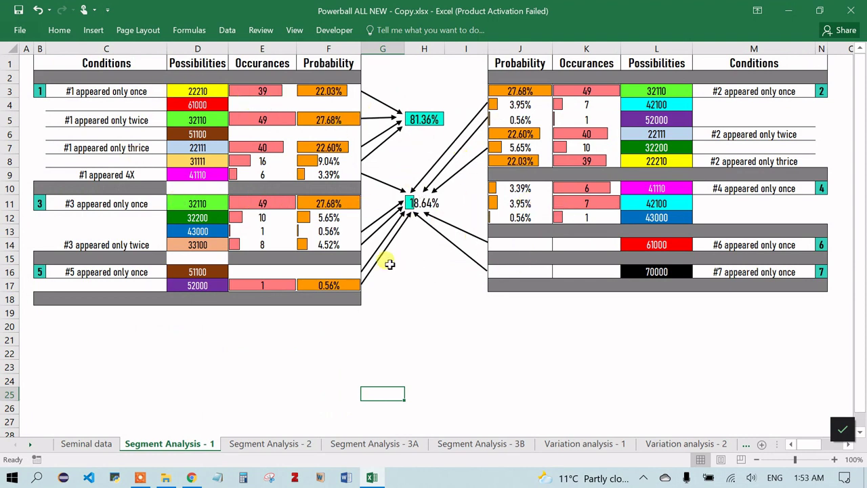
click(268, 443)
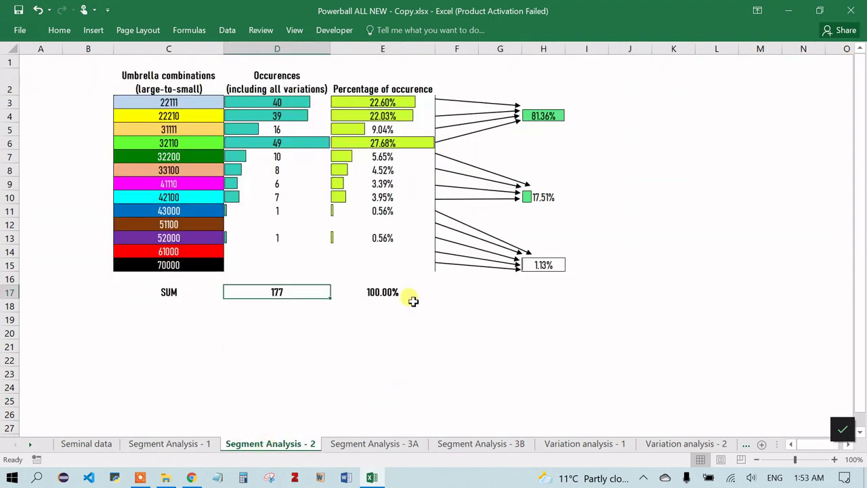
click(384, 369)
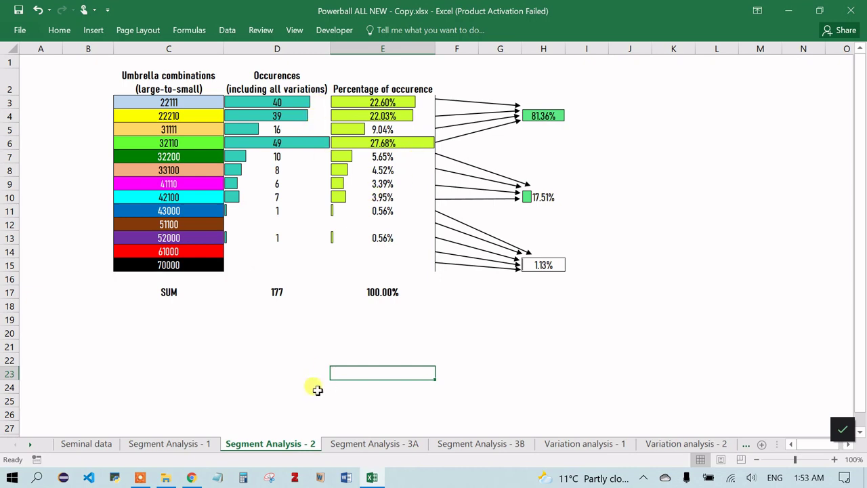
click(412, 442)
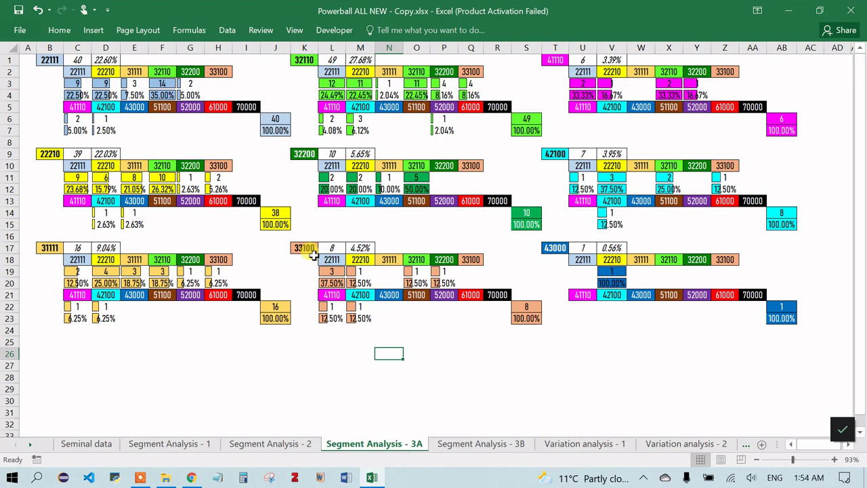
- Check the latest draw rows and the 22210 block, then view the 51100–70000 breakdowns
click(97, 442)
scroll(430, 350, down, 20)
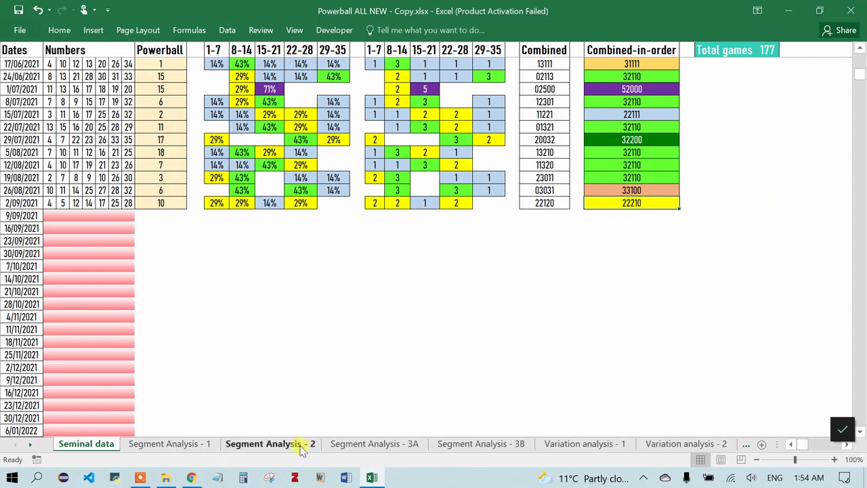
click(361, 449)
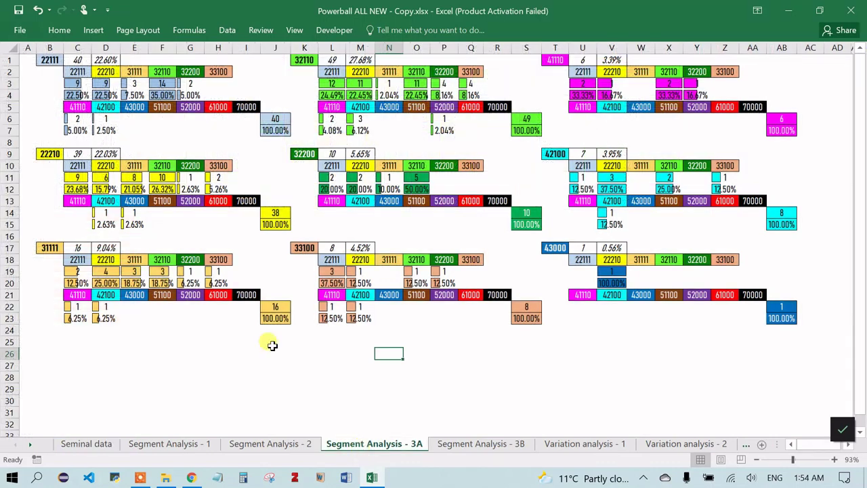
click(45, 153)
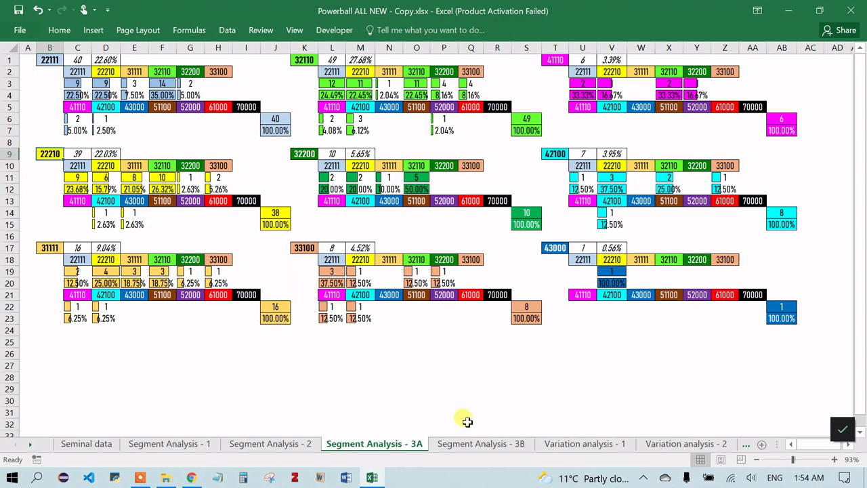
click(488, 445)
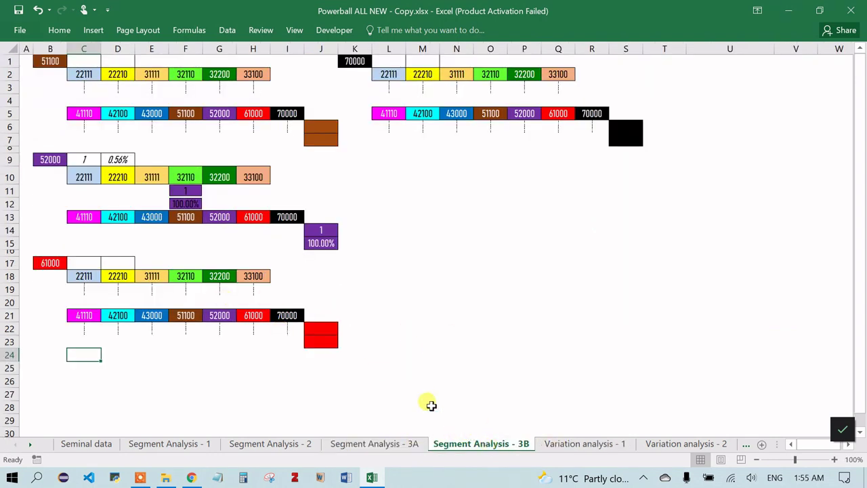
- Compare sheets and settle on the 22111 Combinations variations with their 77.50% repeat probability
click(564, 443)
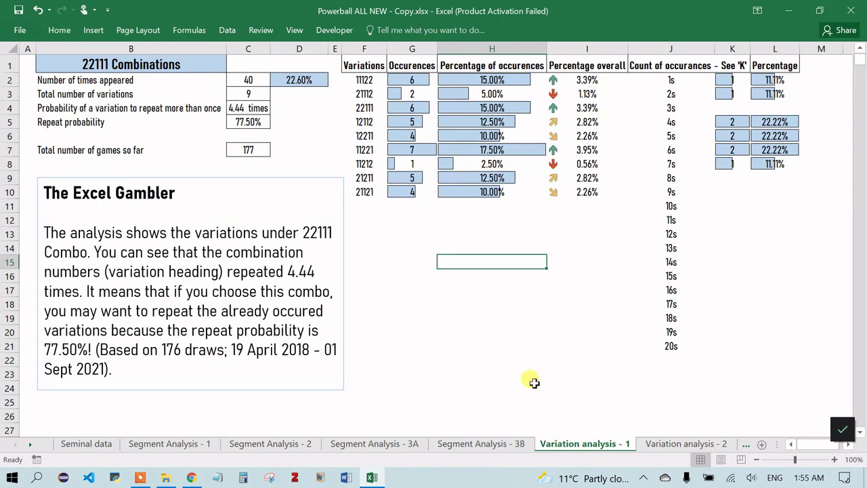
click(310, 442)
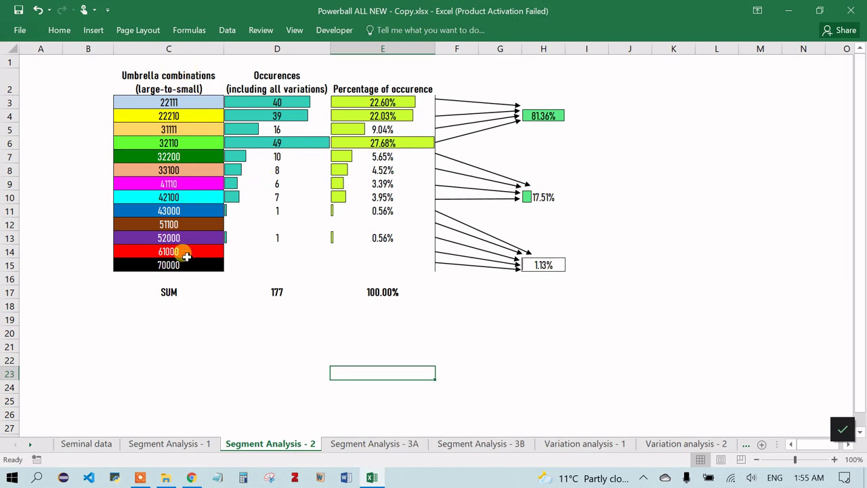
click(567, 448)
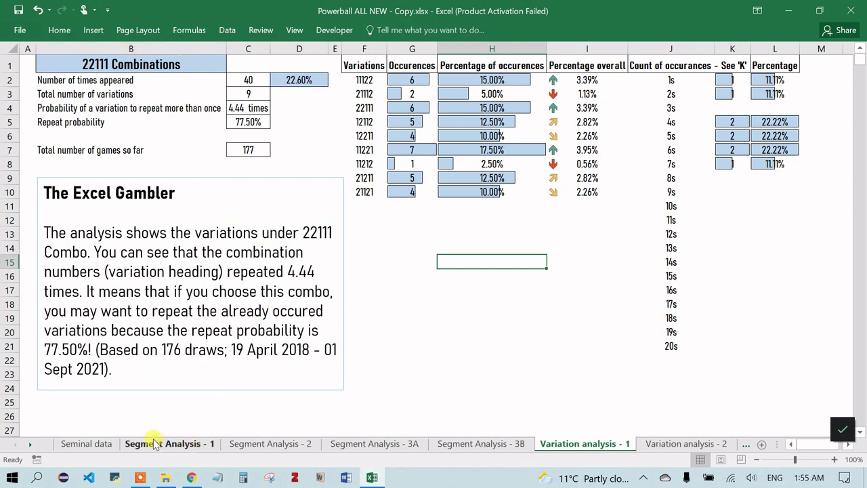
click(80, 443)
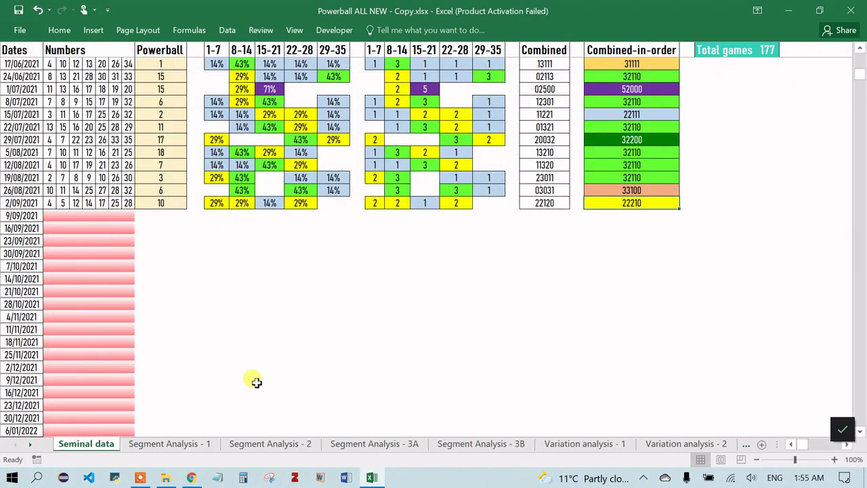
click(489, 444)
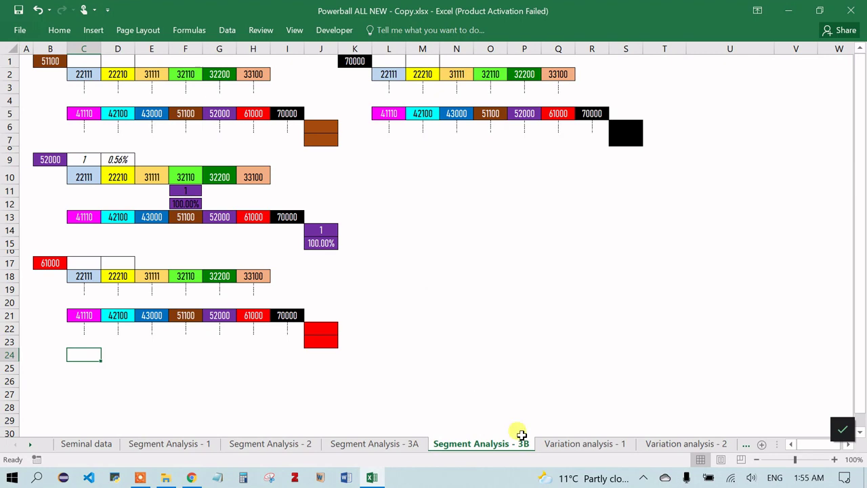
click(573, 443)
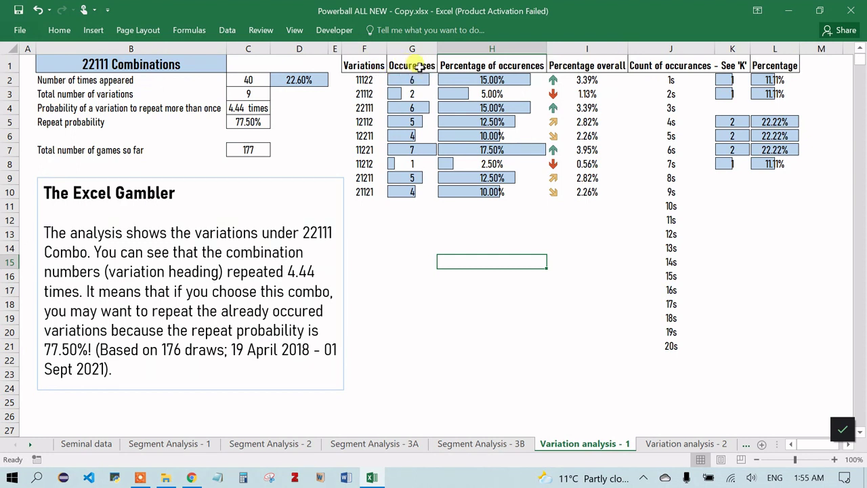
- Inspect variations 11122 and 21112 with their occurrence counts and the 15.00% share
click(365, 80)
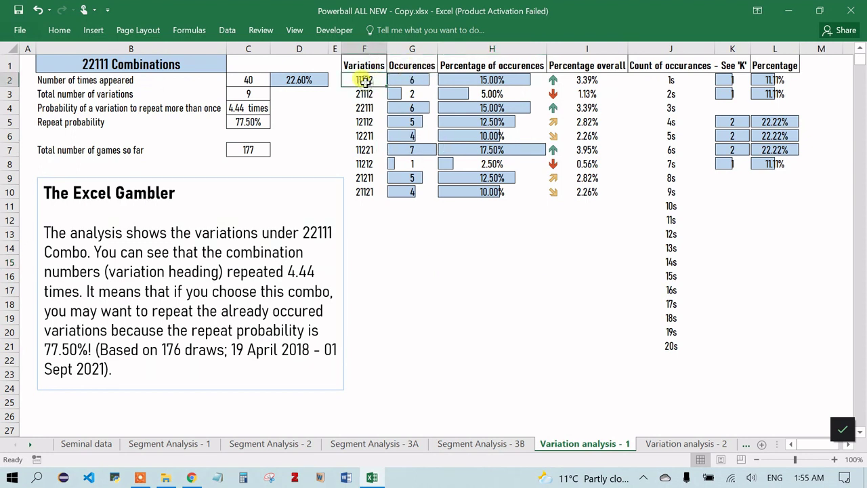
click(406, 77)
click(364, 89)
click(393, 91)
click(420, 79)
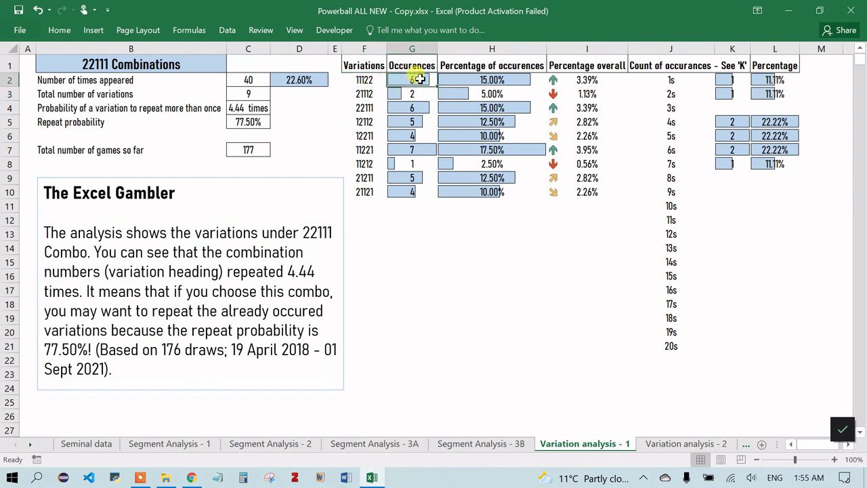
click(485, 80)
- Check the 40 appearances, 3.39% overall share and 177 total games, then return to Segment Analysis - 2
click(251, 76)
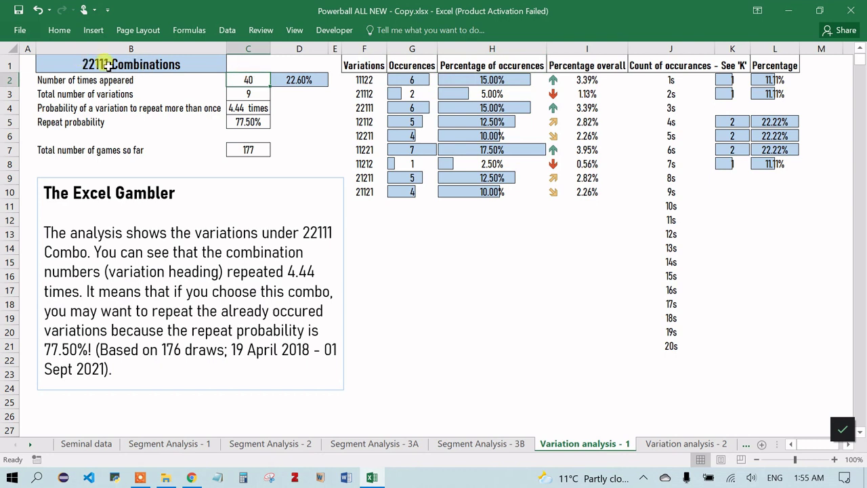
click(590, 80)
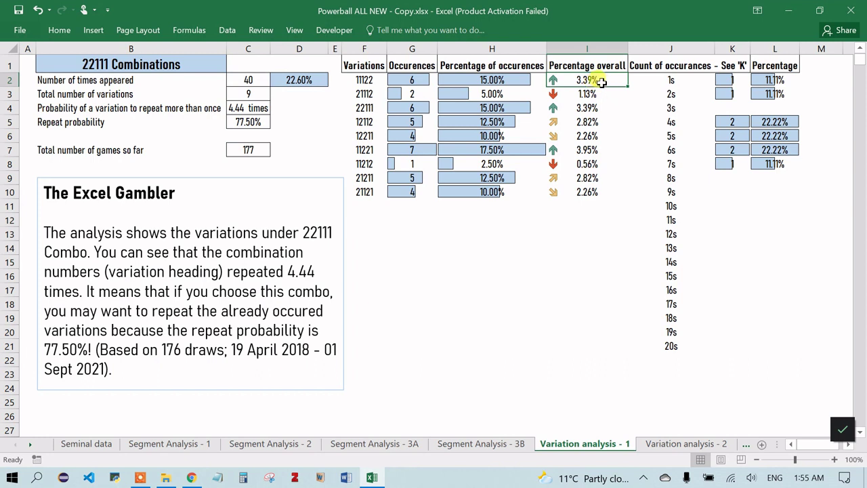
click(375, 80)
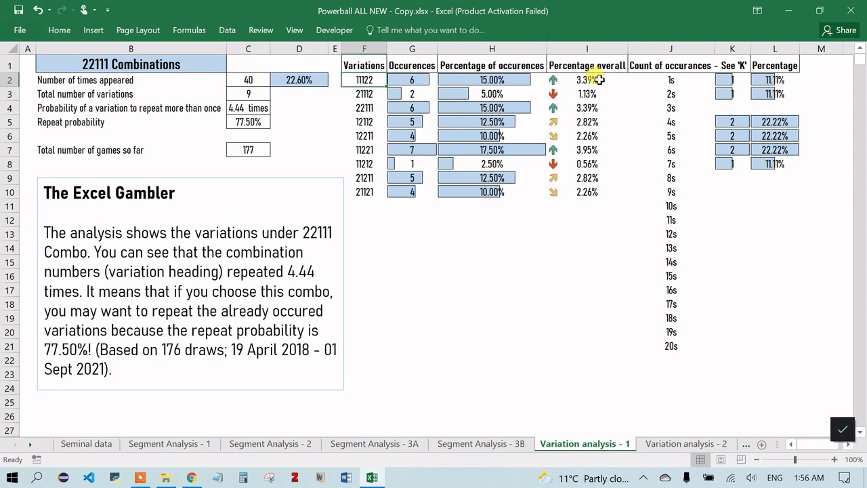
click(235, 152)
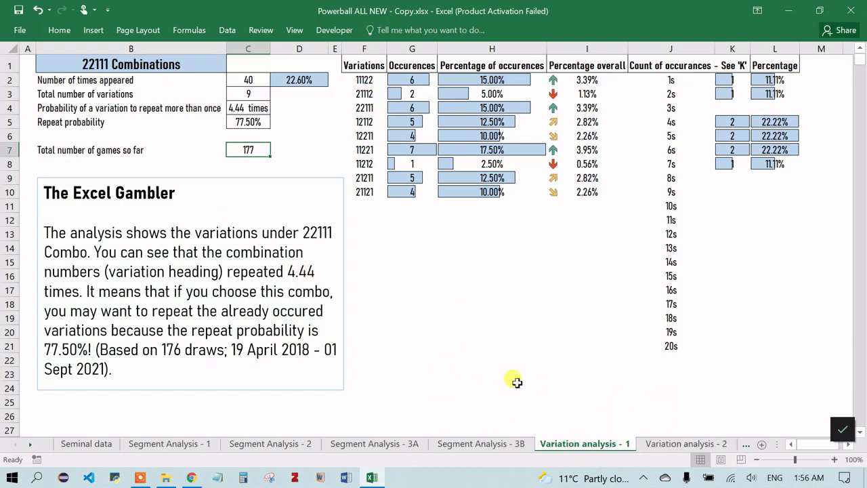
click(254, 445)
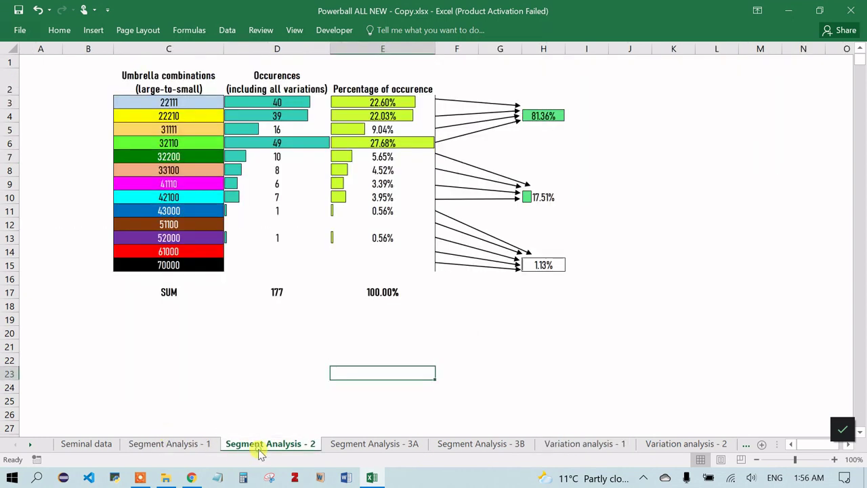
- Flip between the 22111 and 22210 Combinations sheets and leave the Excel Gambler text box
click(646, 448)
click(607, 448)
click(669, 448)
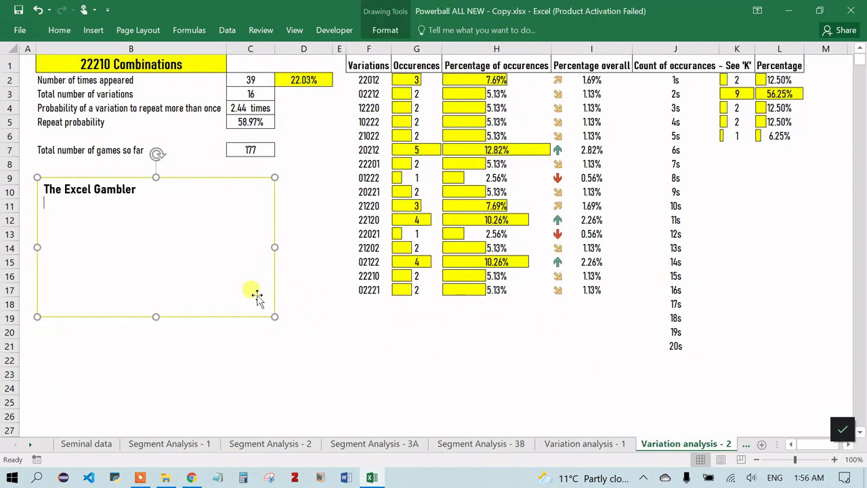
click(408, 414)
scroll(661, 444, down, 5)
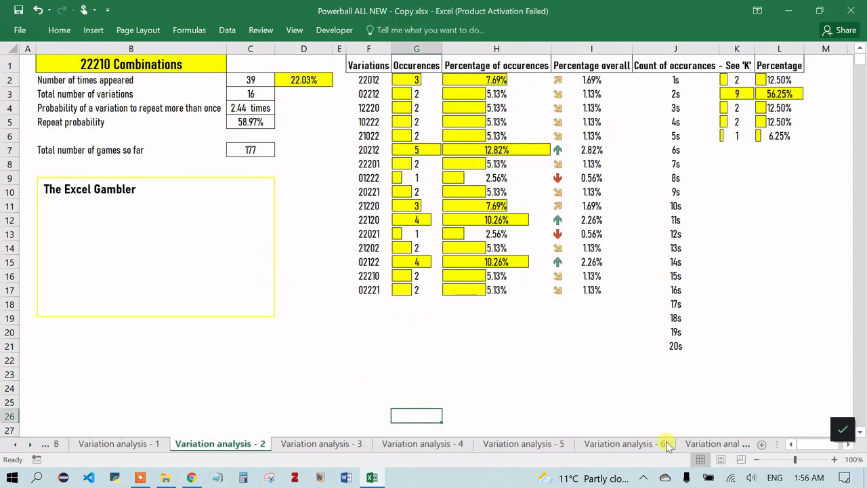
scroll(582, 447, down, 5)
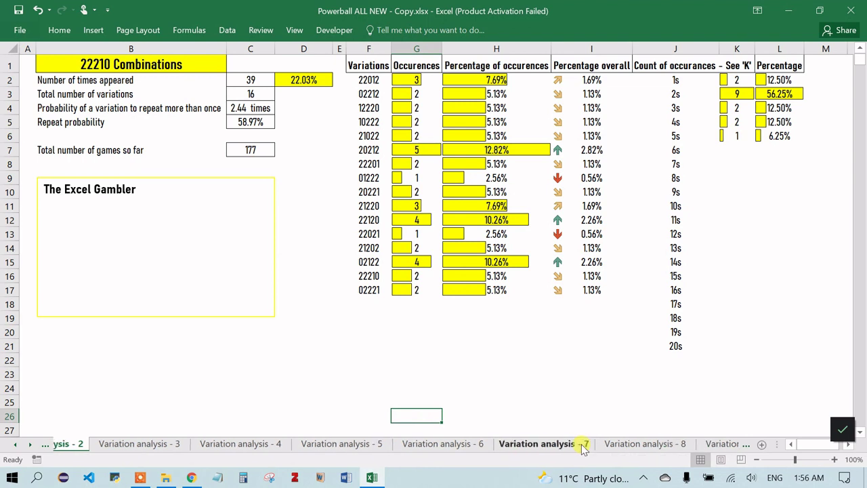
scroll(583, 449, down, 4)
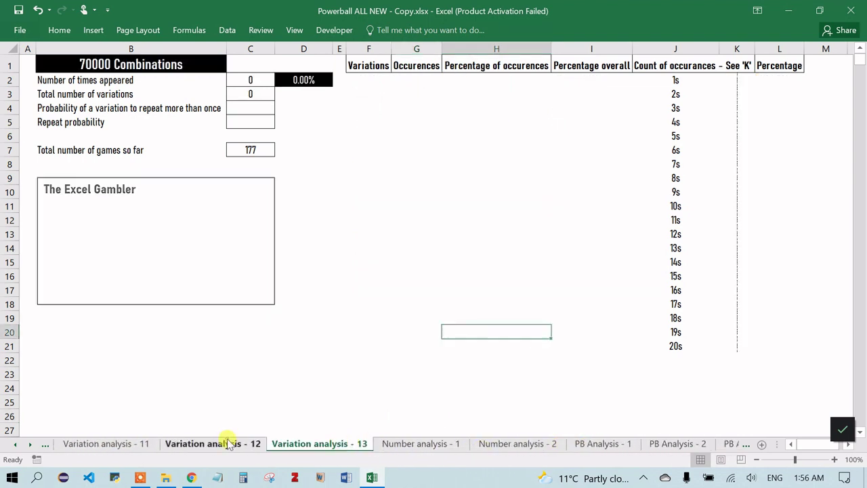
- Browse the 61000, 70000 and 52000 Combinations variation sheets
click(228, 443)
scroll(229, 444, up, 3)
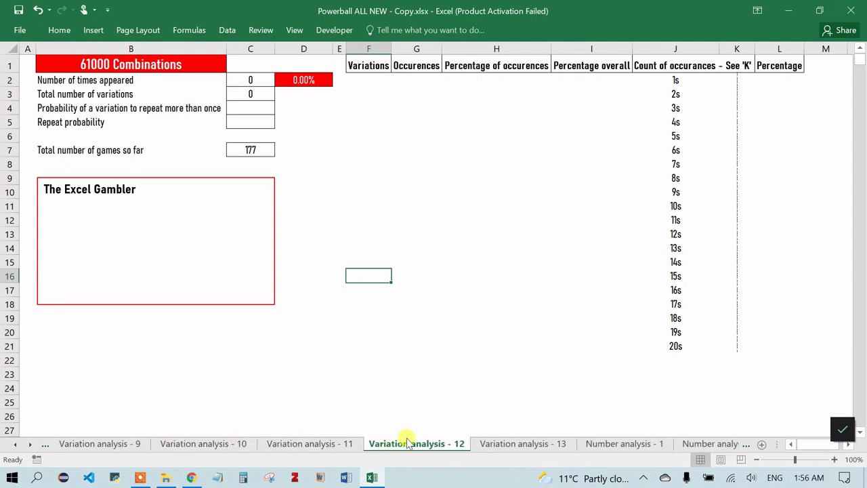
click(508, 445)
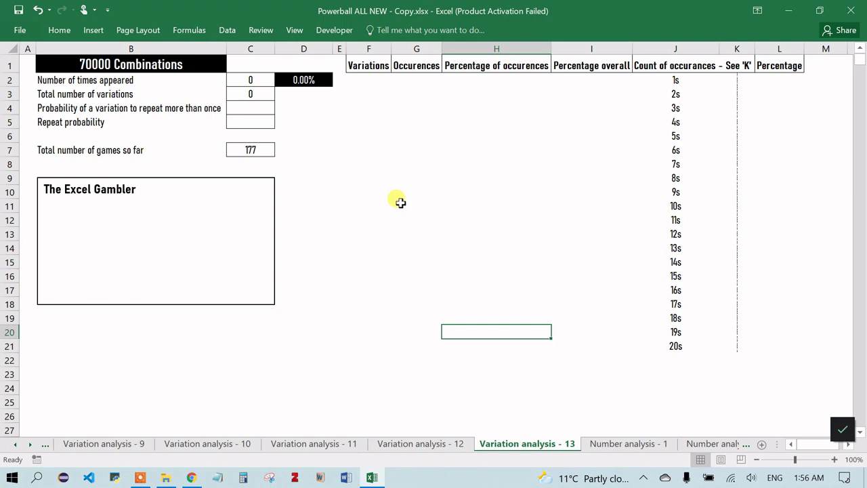
click(425, 442)
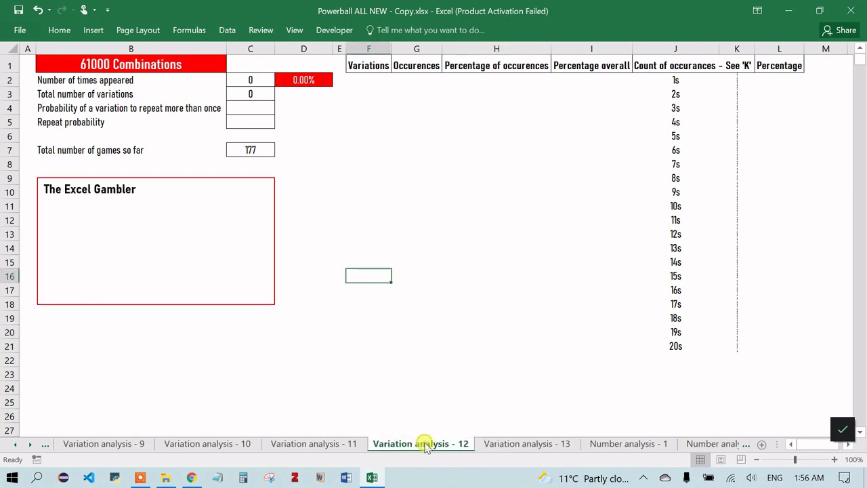
click(315, 443)
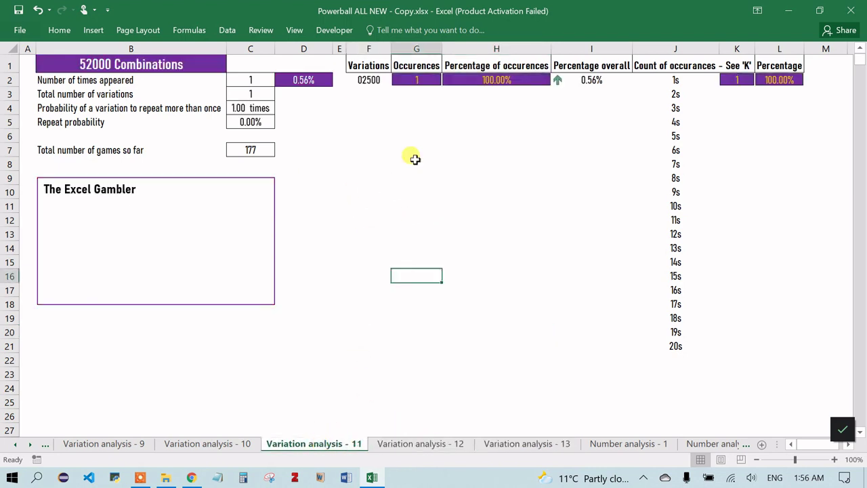
- Look through the 51100, 43000 and 42100 sheets, ending on 52000 Combinations (02500 at 100.00%)
click(239, 447)
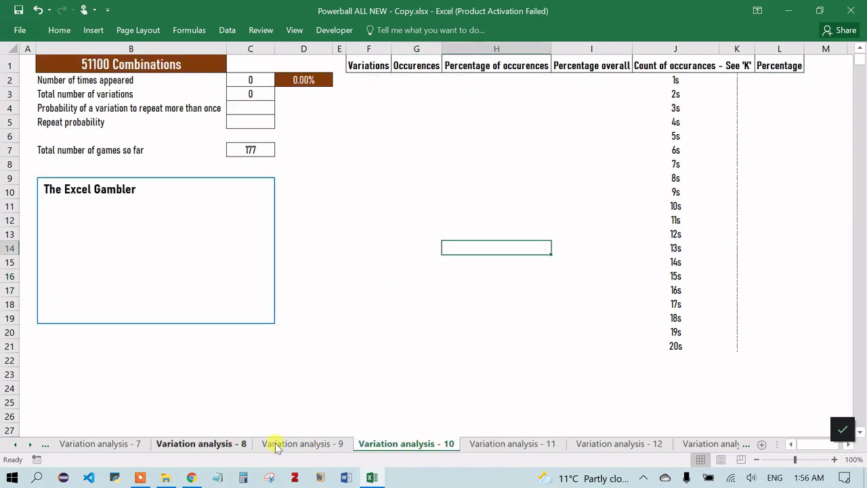
click(300, 443)
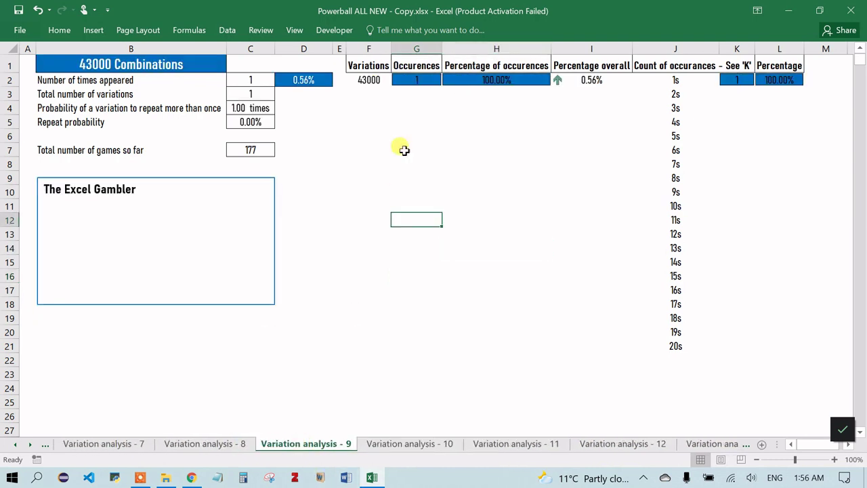
click(217, 443)
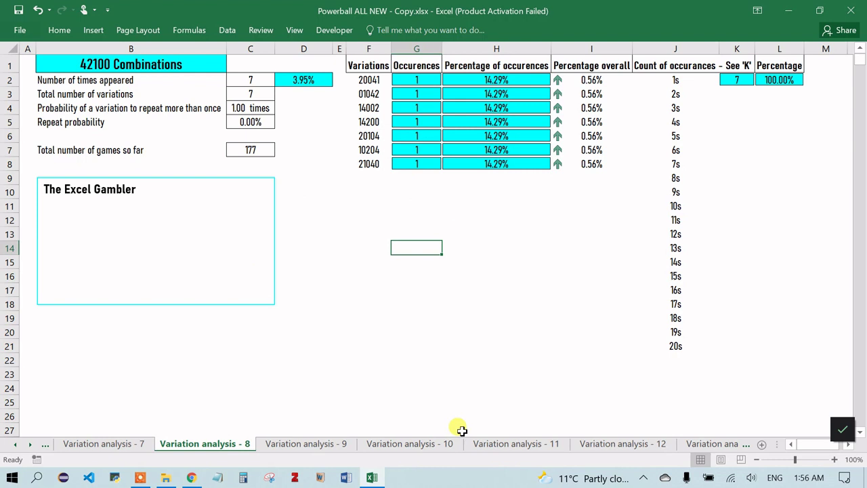
click(318, 444)
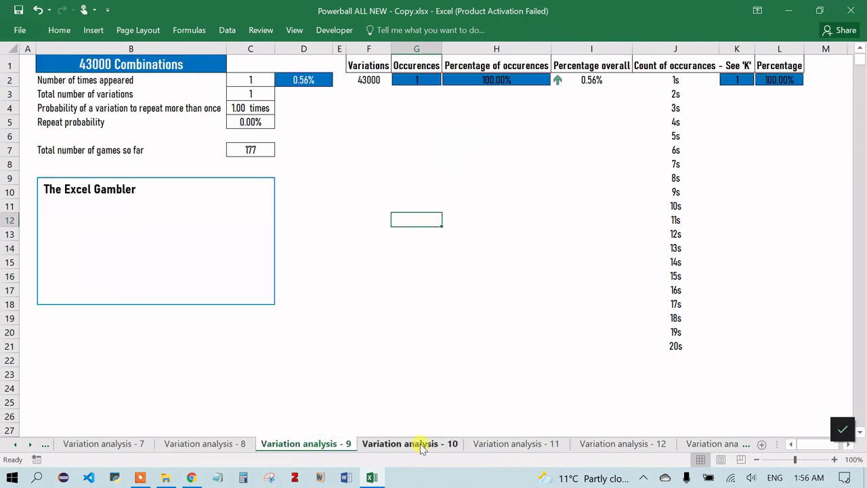
click(417, 444)
click(499, 443)
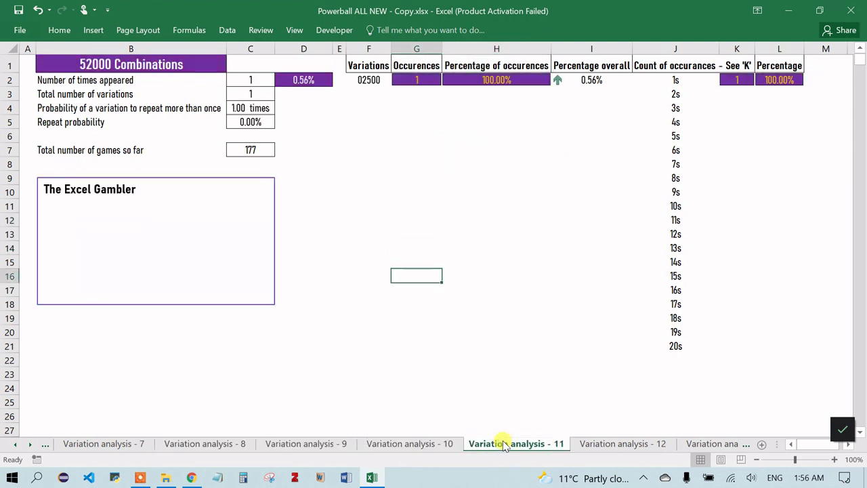
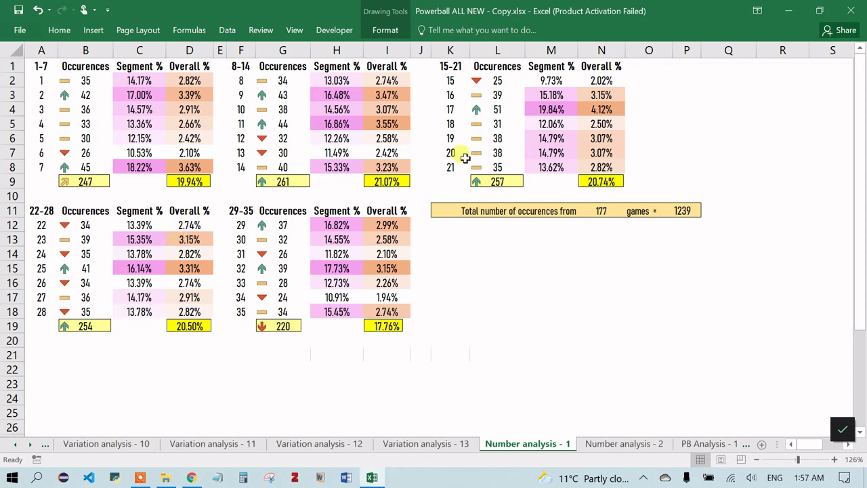
- Move on to the Number analysis - 2 sheet
click(647, 445)
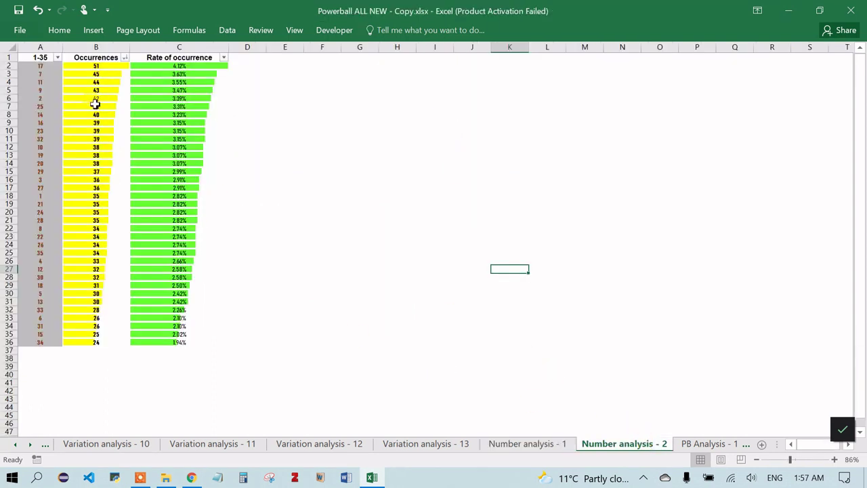
- Sort the Number analysis - 2 table by number 1-35, then by occurrences from most to fewest
click(58, 57)
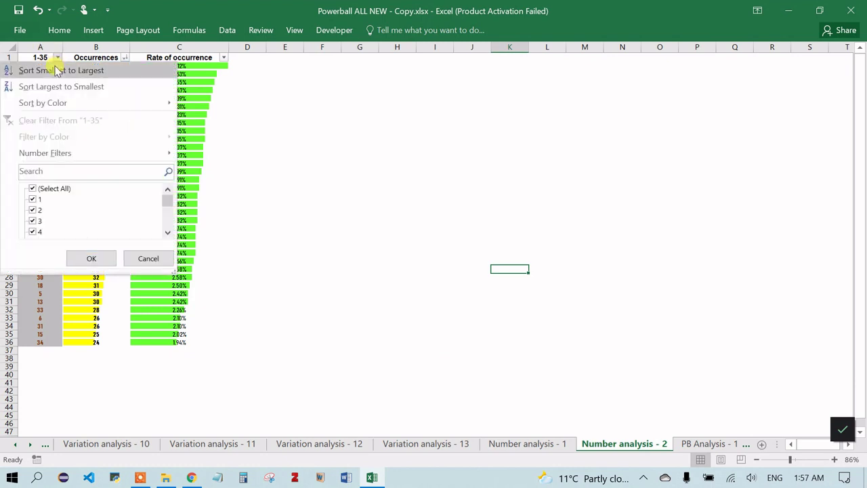
click(58, 71)
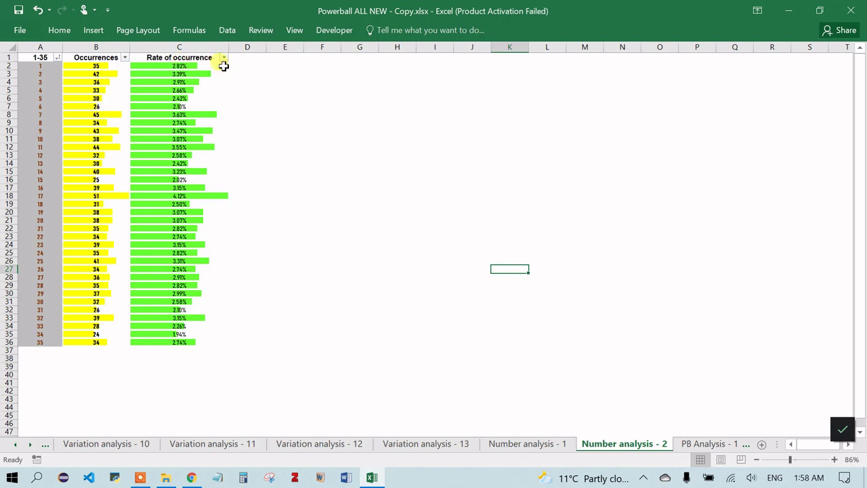
click(122, 65)
click(125, 58)
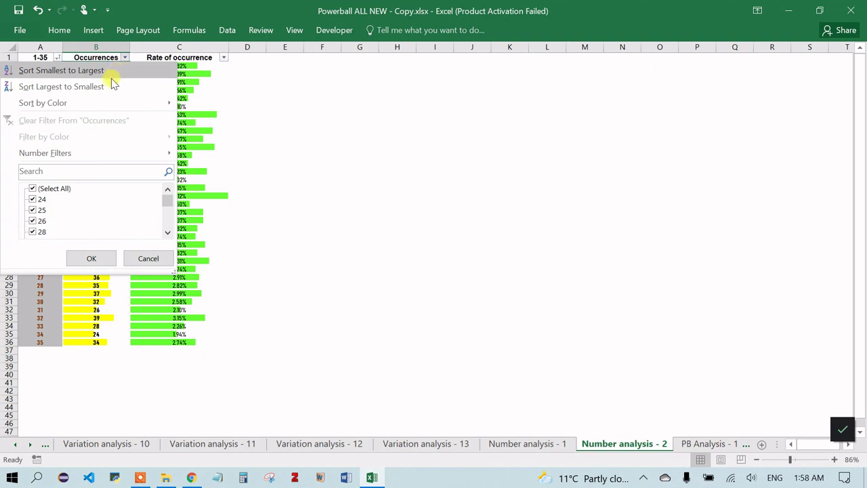
click(110, 81)
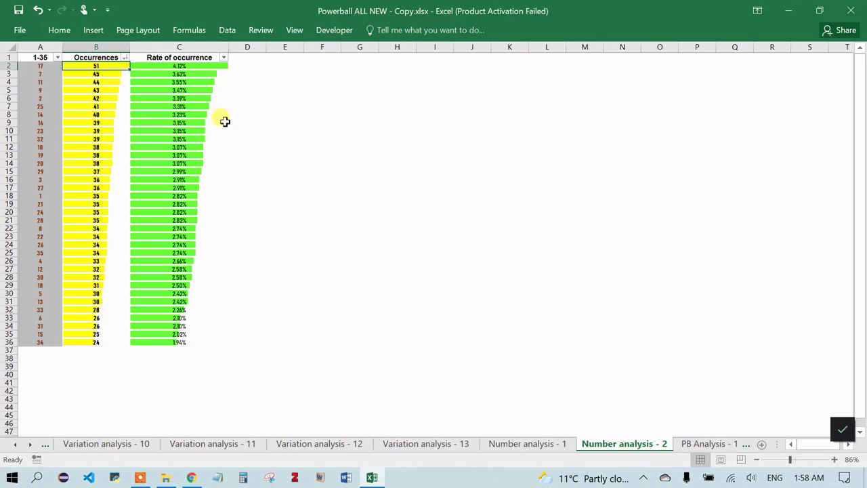
- Re-sort the table by occurrences fewest first and move on to the PB Analysis - 1 sheet
click(125, 57)
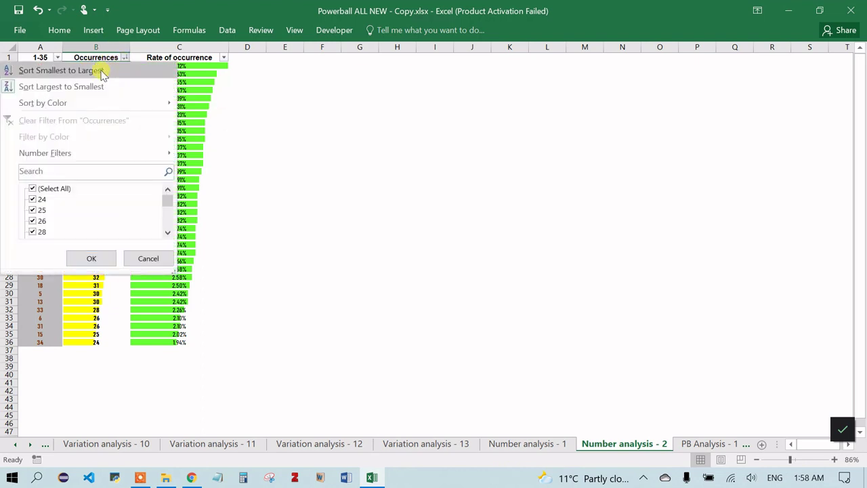
click(102, 73)
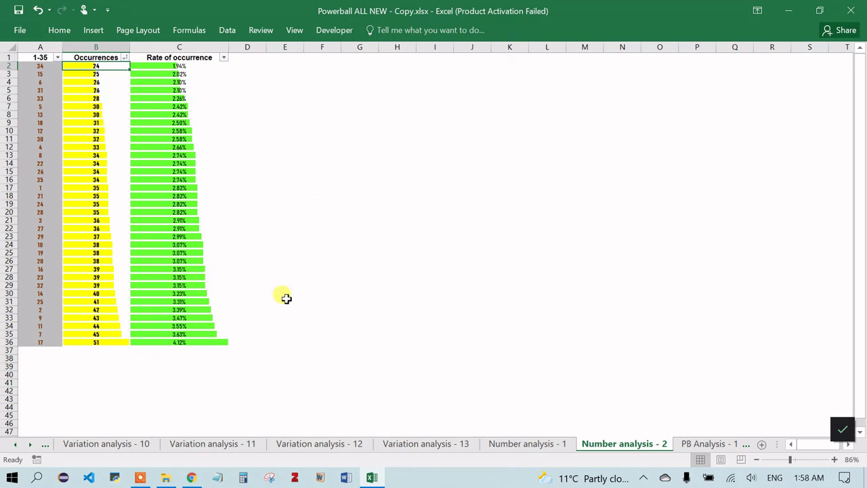
click(711, 443)
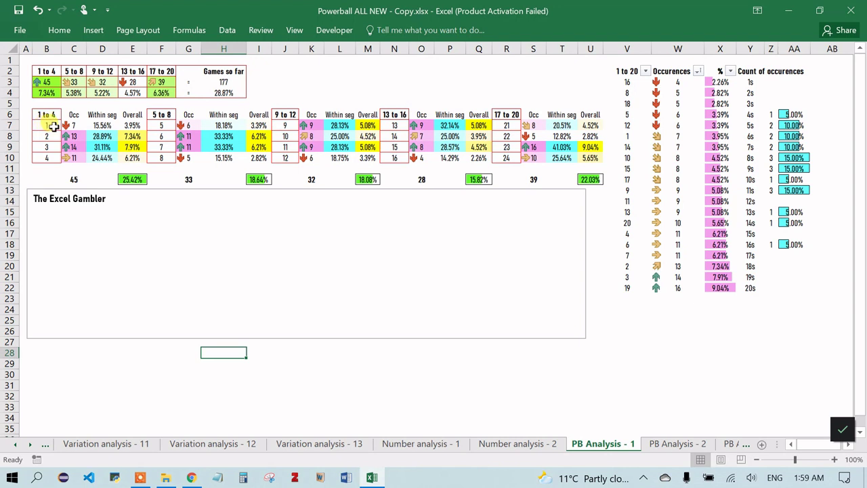
click(77, 126)
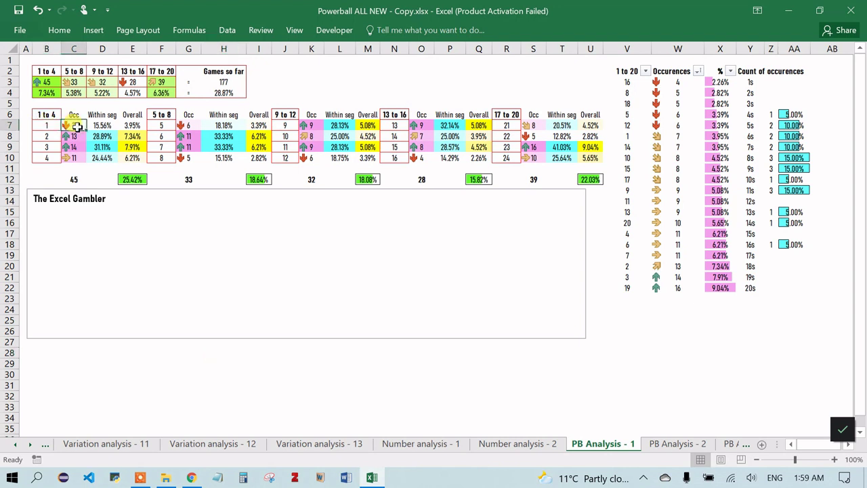
click(102, 125)
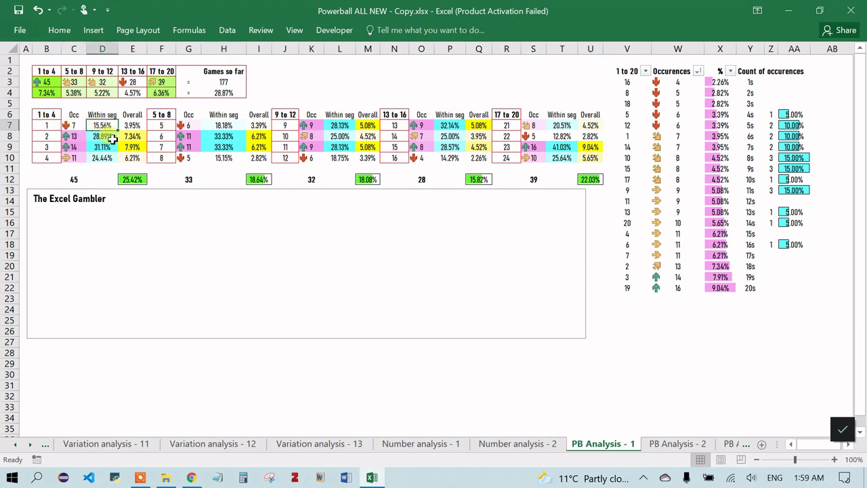
click(77, 178)
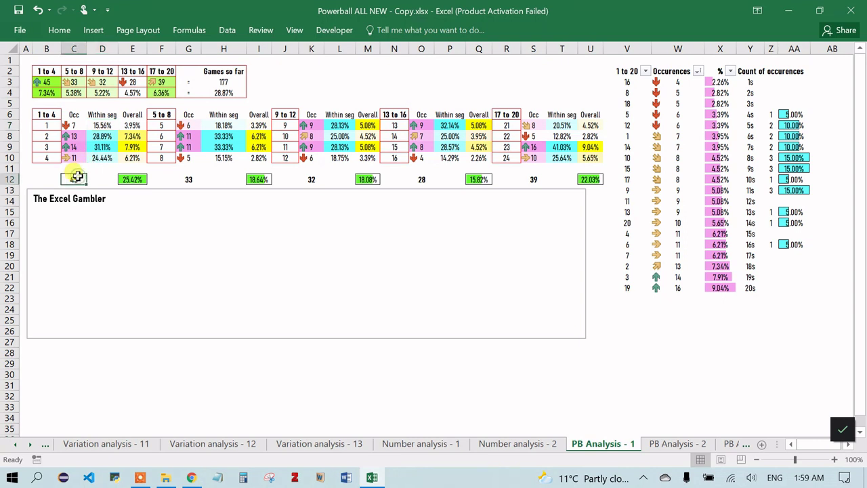
key(Up)
click(82, 125)
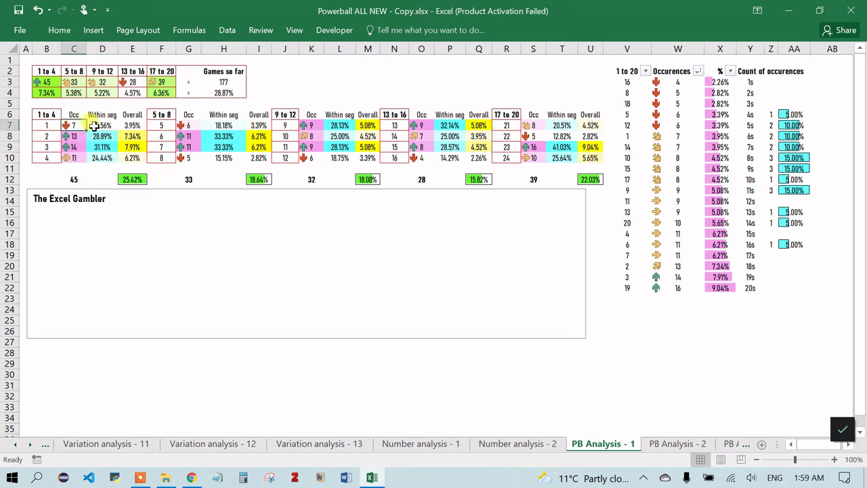
click(96, 126)
click(68, 181)
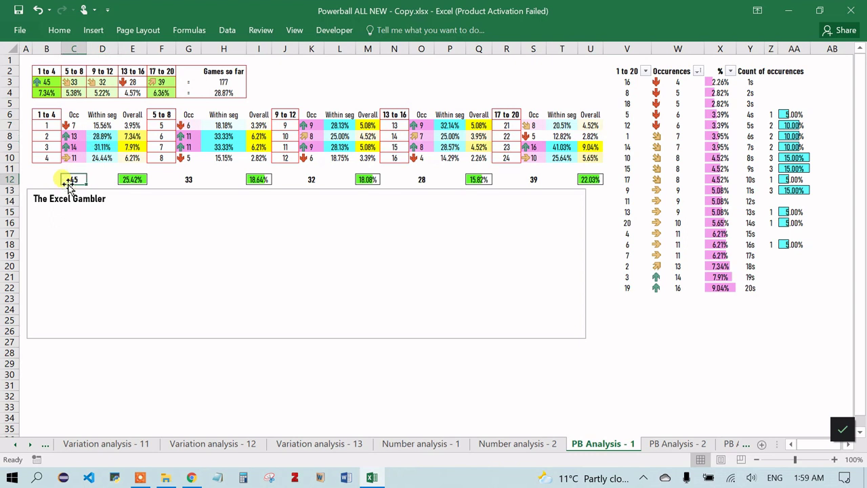
click(134, 125)
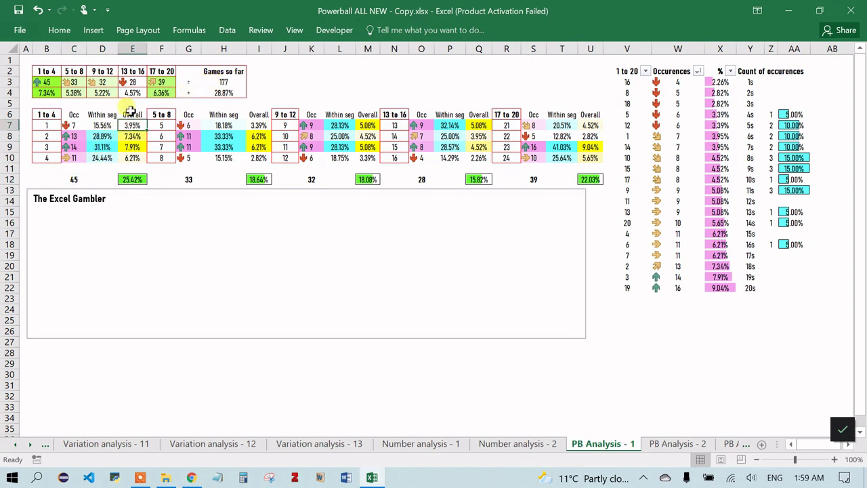
click(53, 126)
click(132, 126)
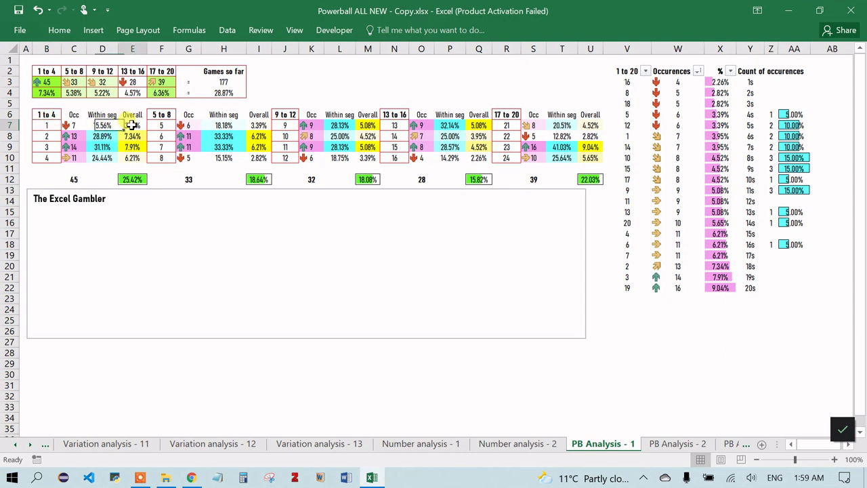
click(224, 82)
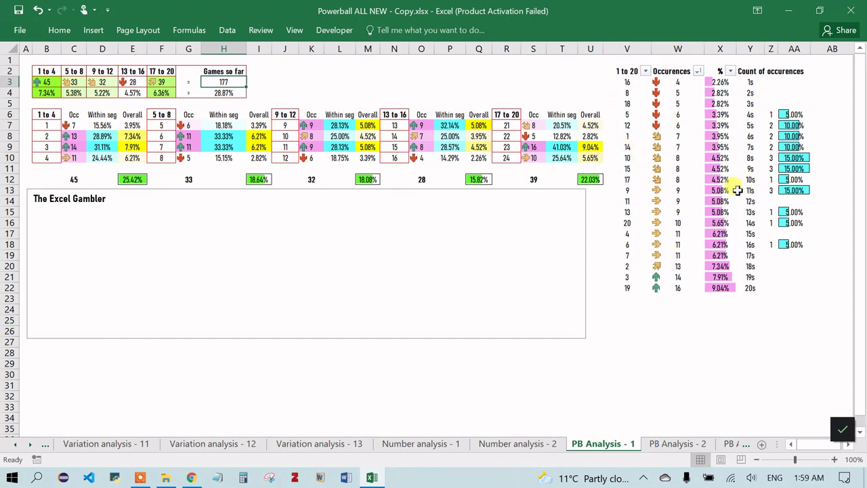
- Sort the Powerball table by number 1 to 20, then by occurrences largest first, and open PB Analysis - 2
click(646, 70)
click(613, 85)
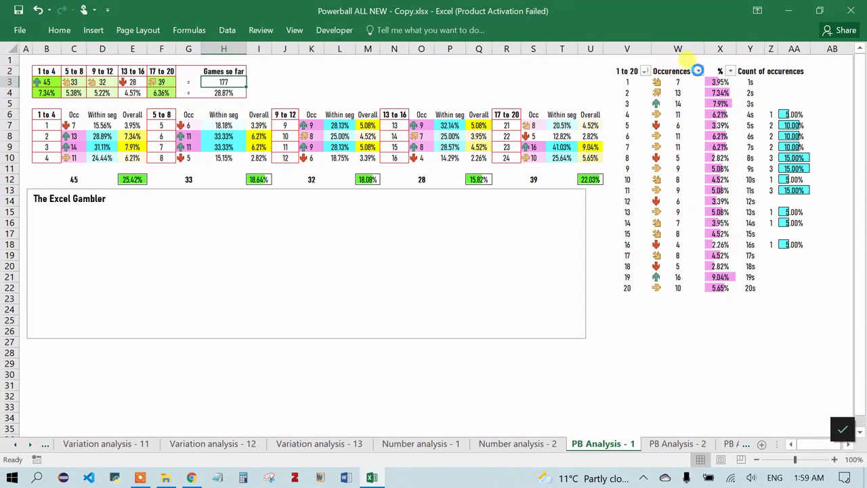
click(698, 70)
click(636, 100)
click(673, 342)
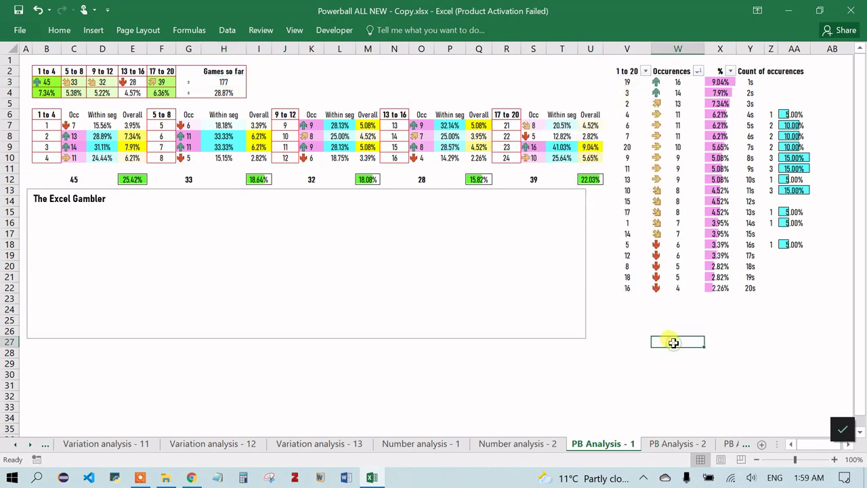
click(671, 443)
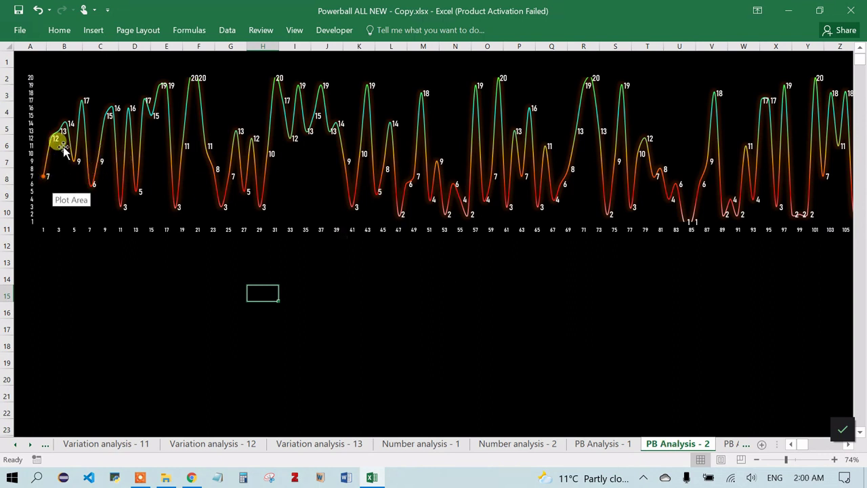
scroll(520, 189, right, 10)
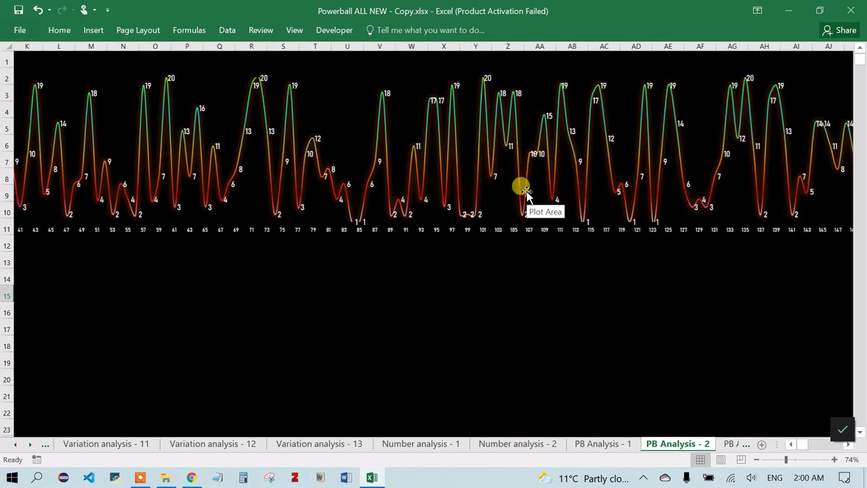
scroll(526, 190, right, 6)
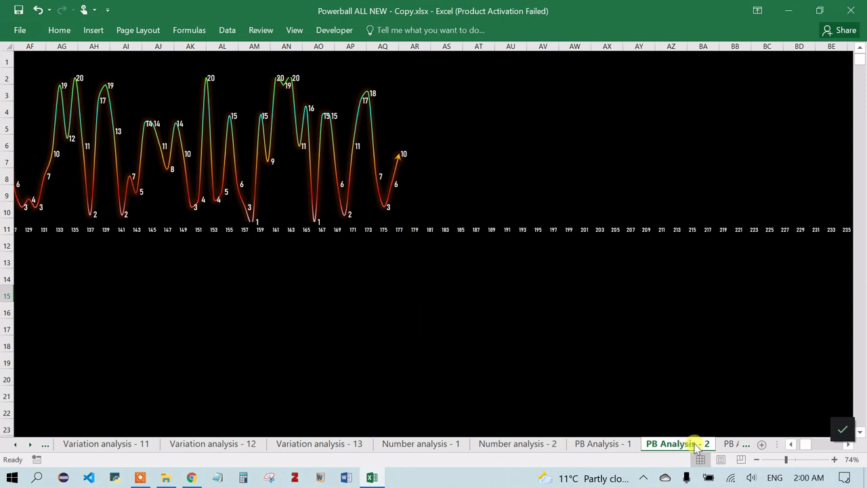
scroll(678, 444, right, 6)
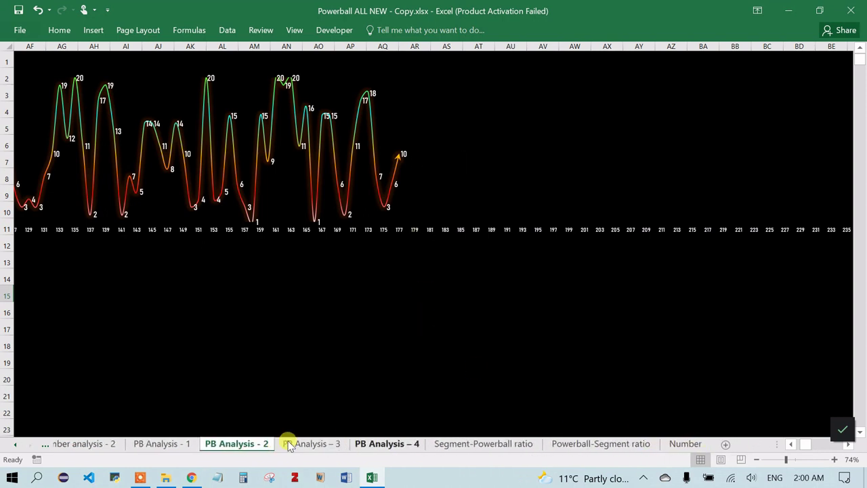
- View PB Analysis – 4, select number 7 in the 5 to 8 group, then go to Segment-Powerball ratio
click(330, 445)
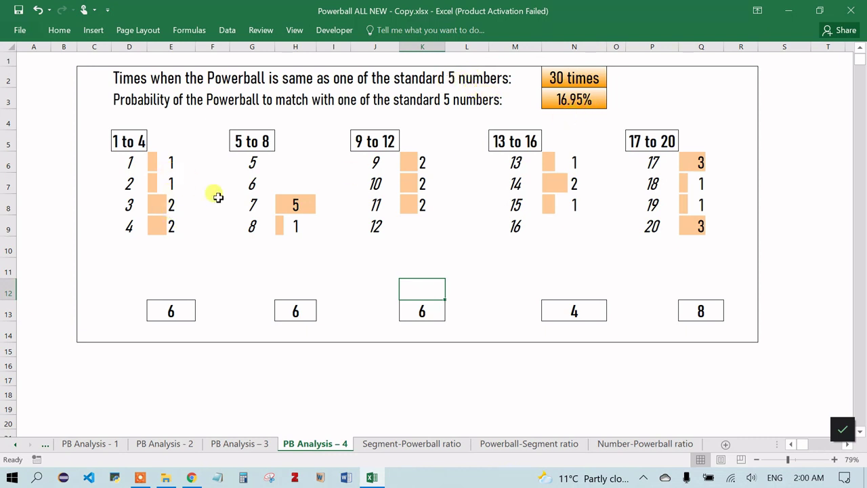
click(266, 211)
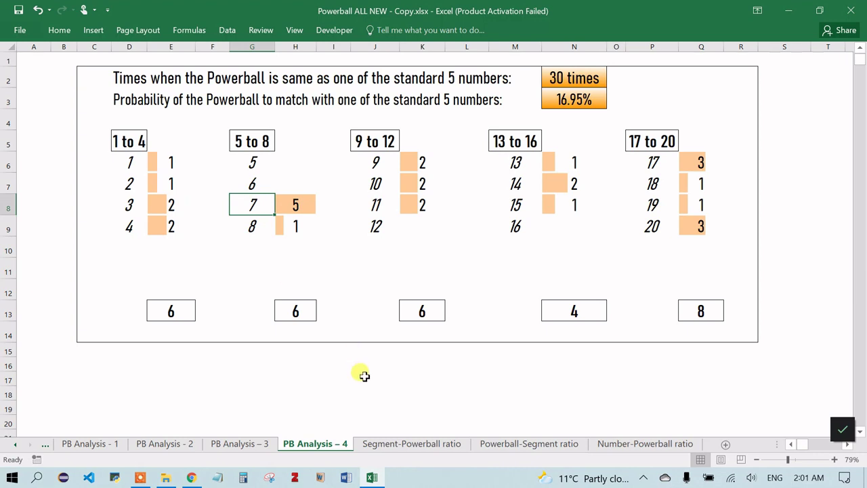
click(409, 444)
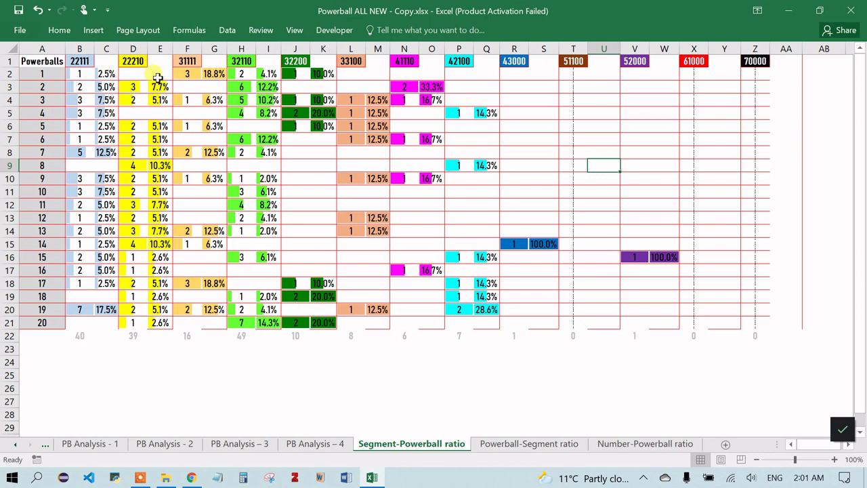
- Inspect the 32110 count for Powerball 2 and the 41110 entry for Powerball 16, then open Powerball-Segment ratio
click(242, 61)
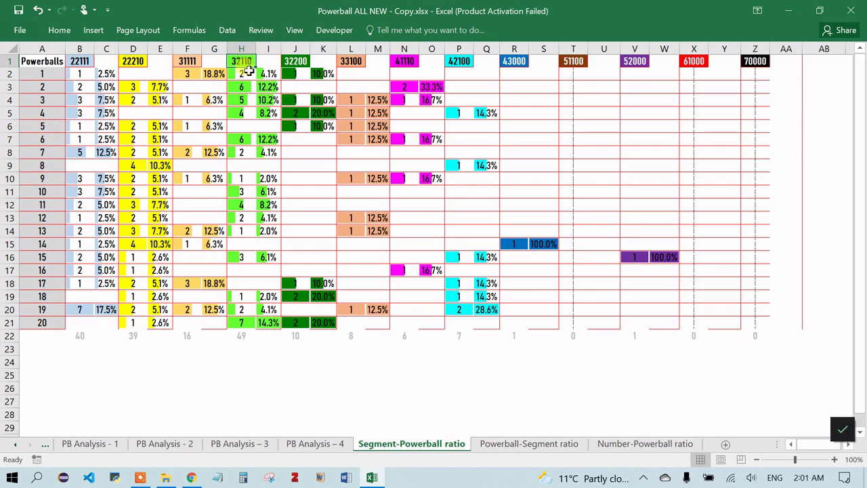
click(50, 88)
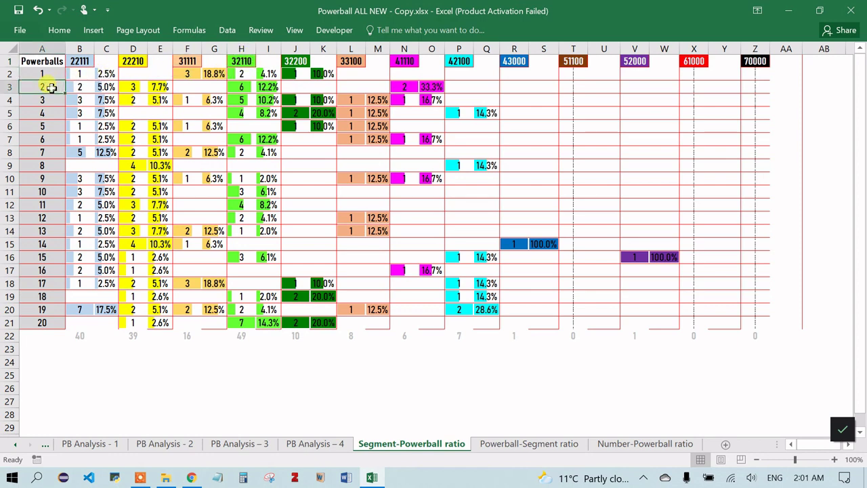
click(245, 88)
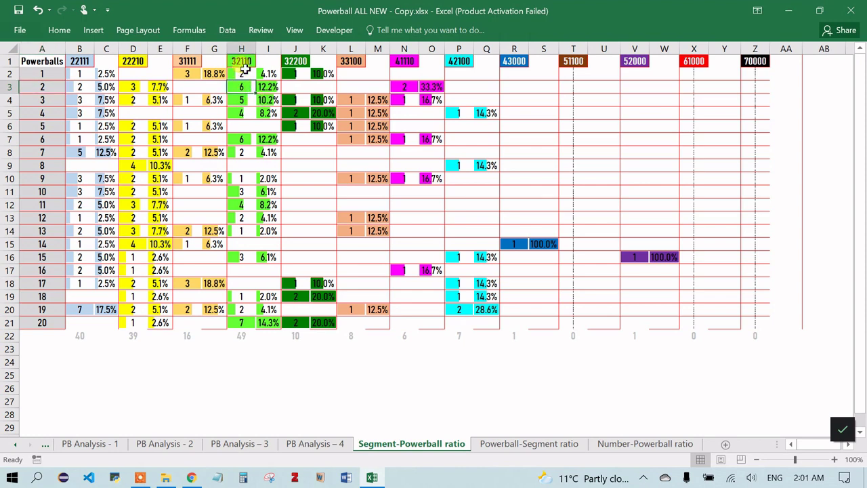
click(243, 62)
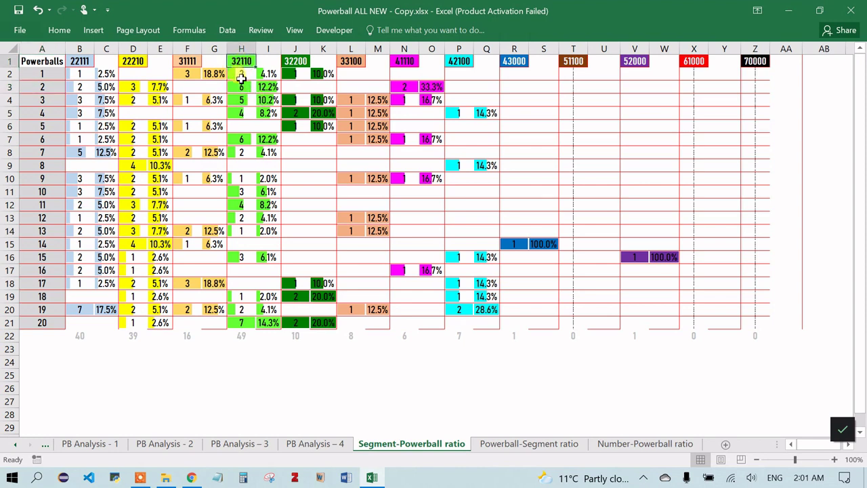
click(244, 89)
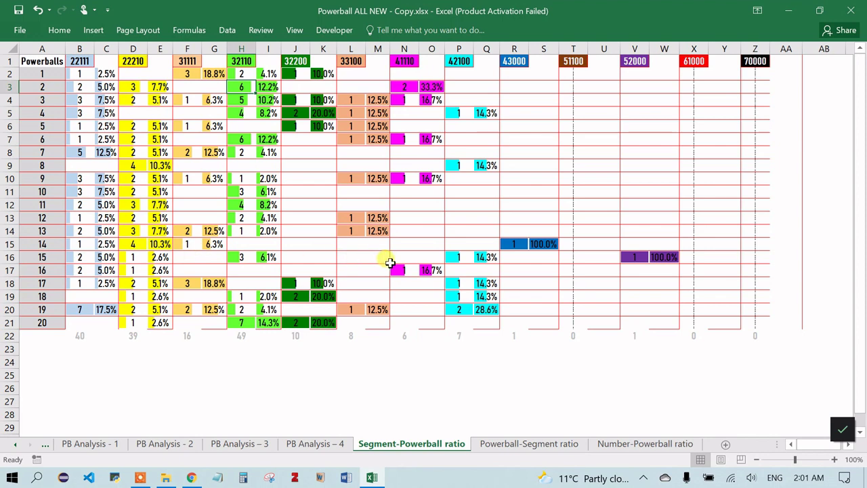
click(397, 269)
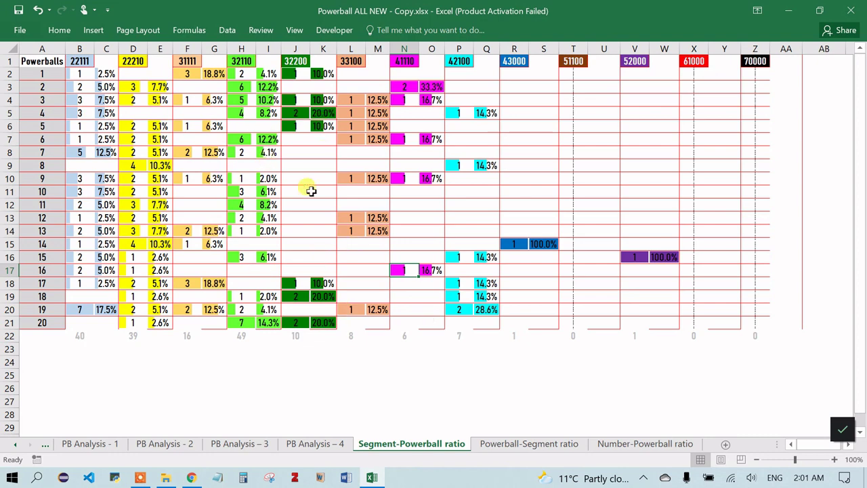
click(342, 390)
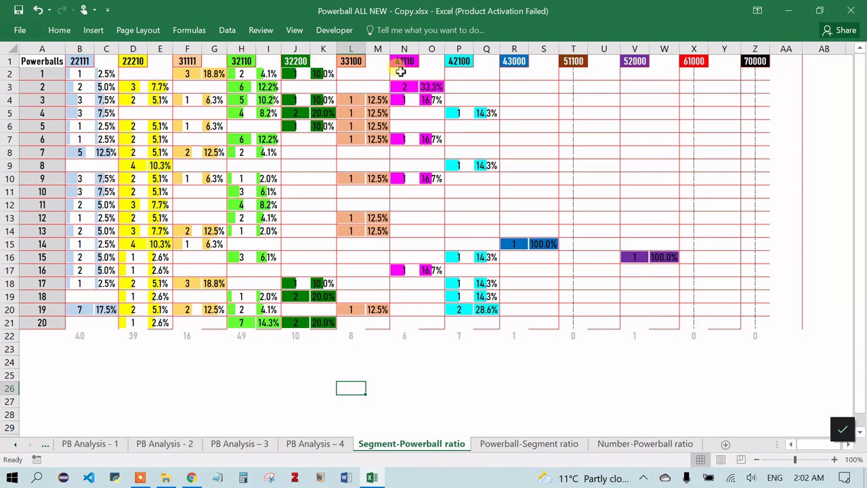
click(515, 447)
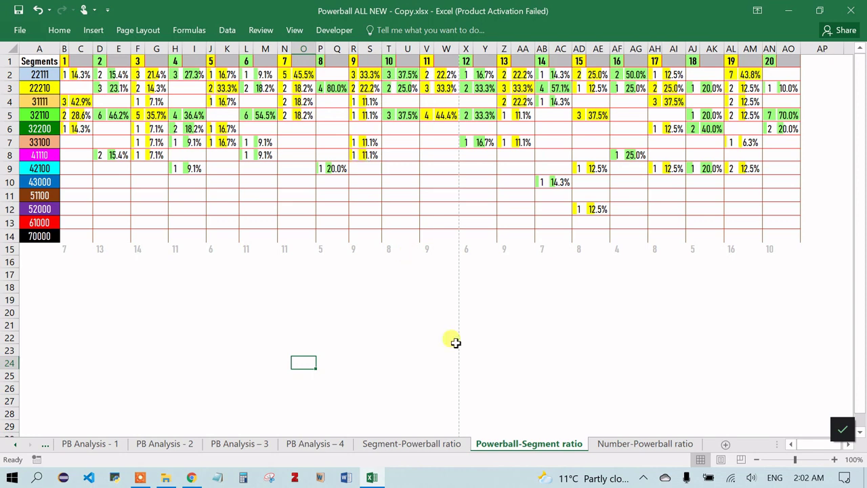
- Switch to the Number-Powerball ratio sheet
click(623, 444)
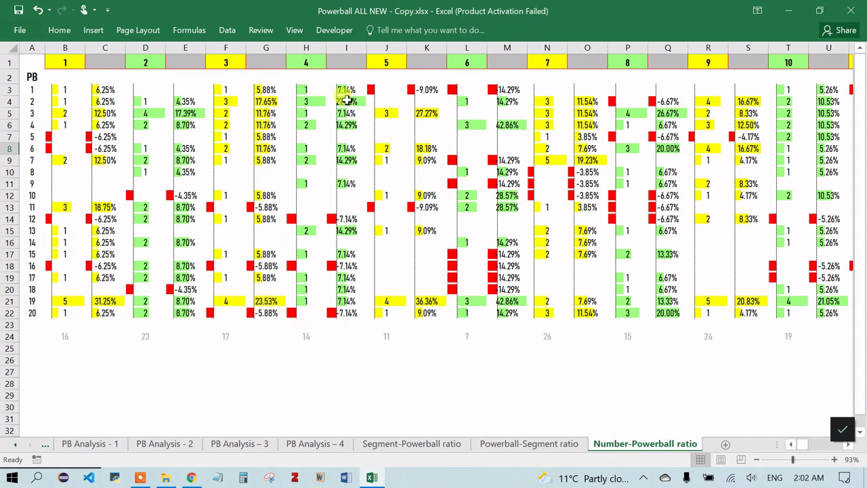
- Enter 2 in H9 as number 4's count against Powerball 7
click(308, 62)
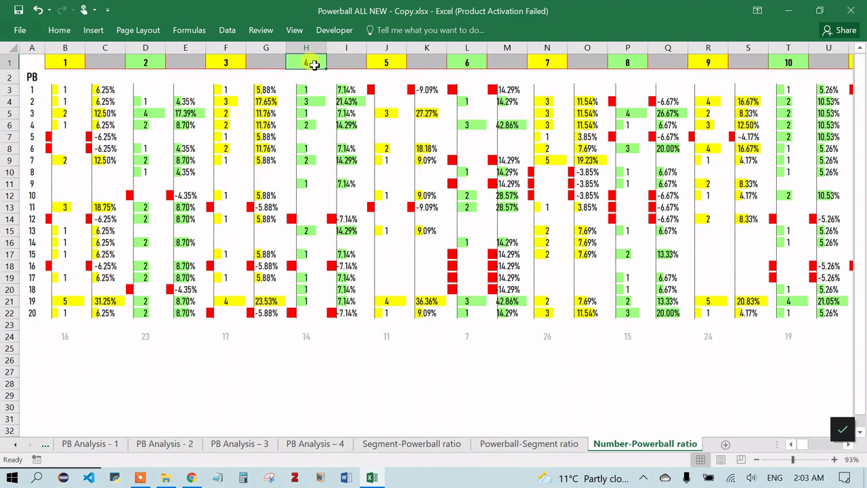
click(28, 160)
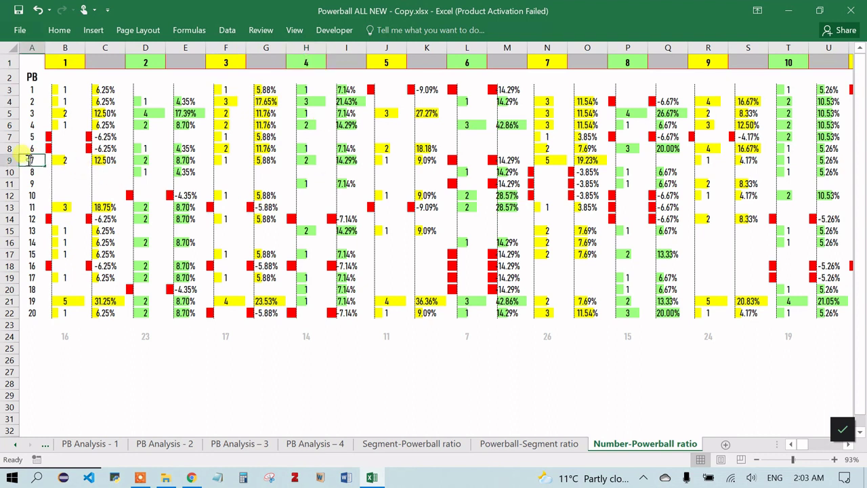
click(309, 160)
text(2)
key(ctrl+Return)
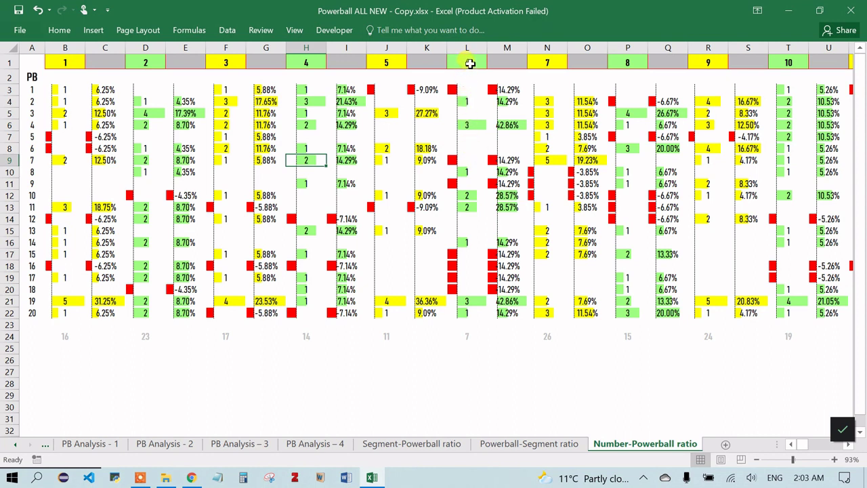
click(461, 160)
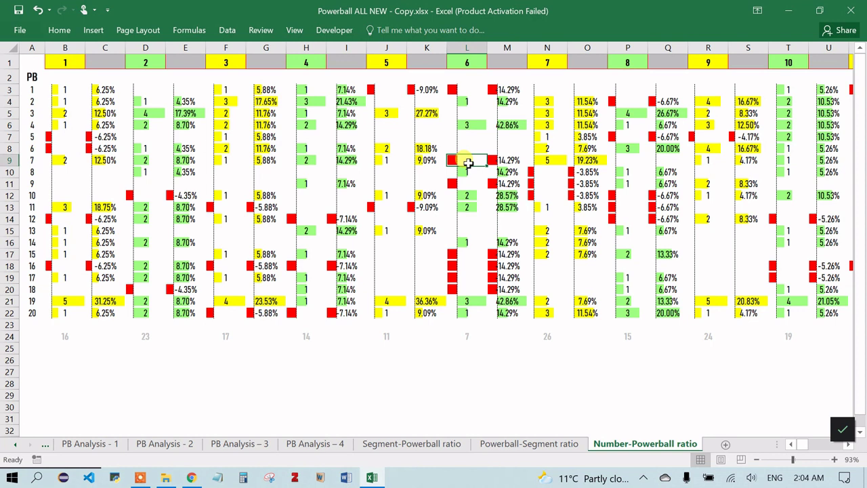
click(208, 371)
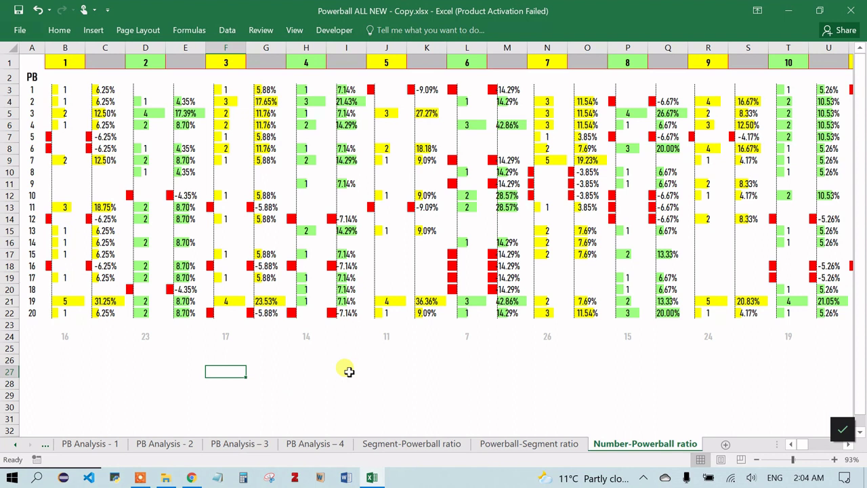
- Enter AUD in F27 and 200 in G27, then commit the e-mail address link in H27
text(AUD)
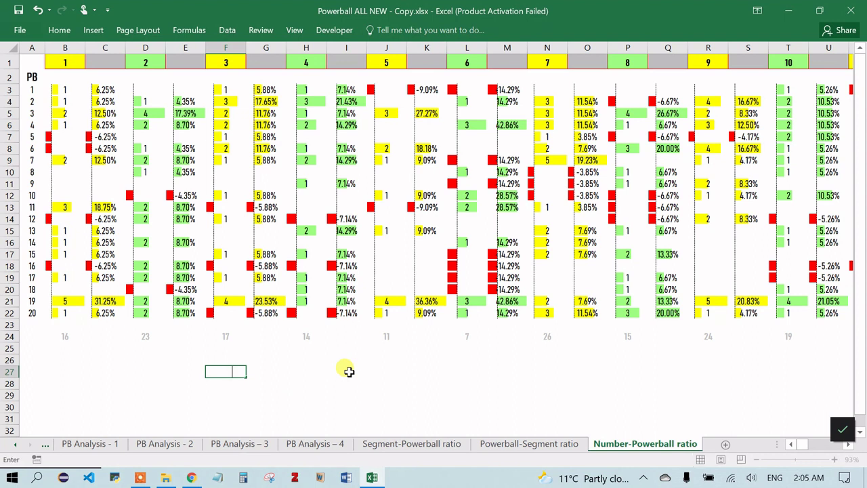
key(Tab)
text(200)
key(Tab)
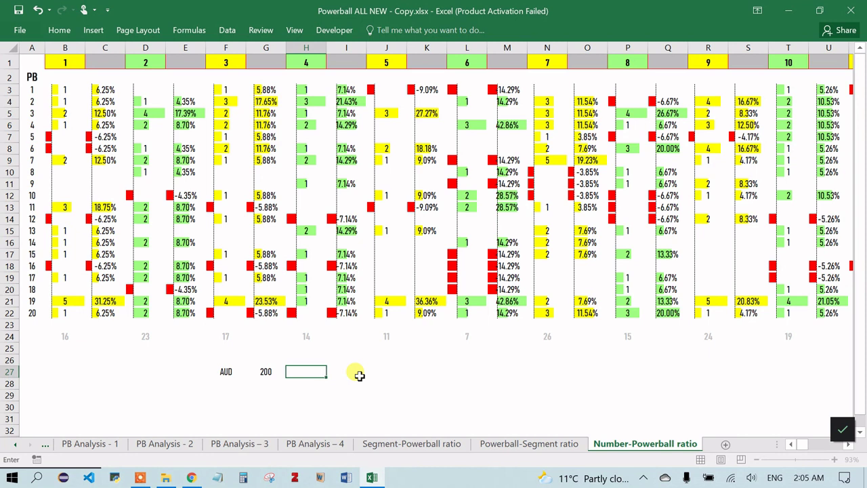
click(360, 372)
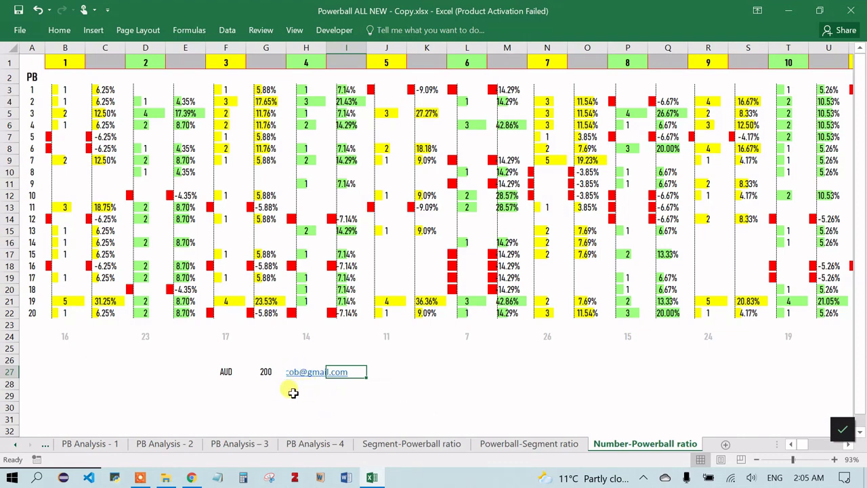
- On the Seminal data sheet, paste the e-mail address into a cell
scroll(152, 451, up, 10)
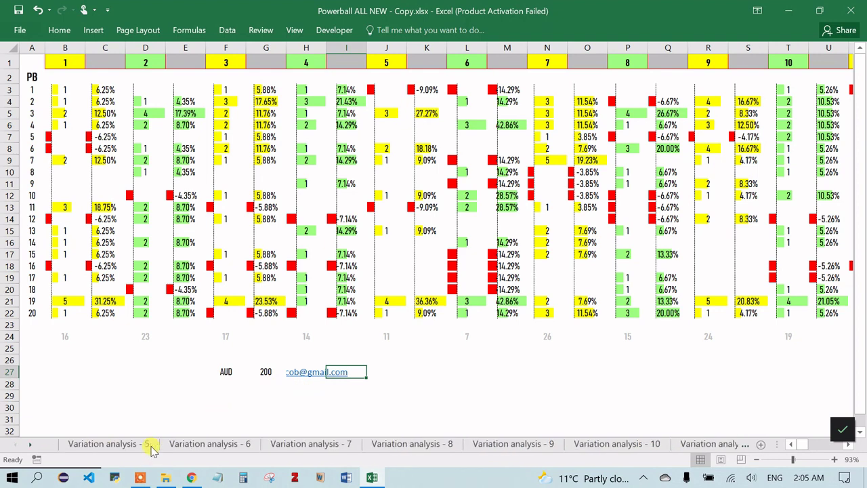
click(104, 443)
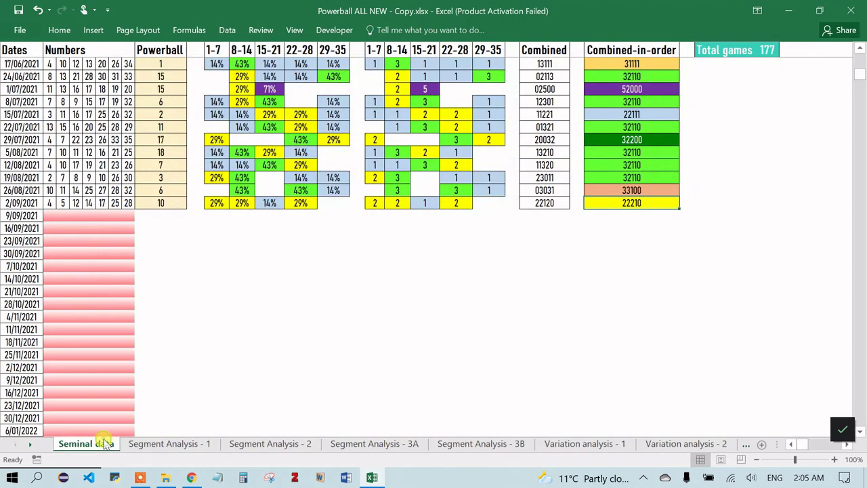
click(501, 274)
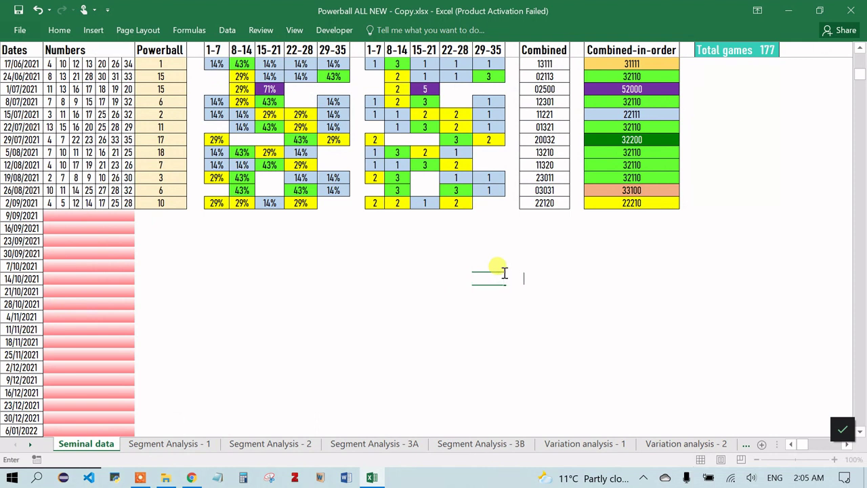
key(ctrl+v)
click(702, 200)
- Type the e-mail address beside the 12/08/2021 row with AUD 200 in the cell beneath
click(746, 164)
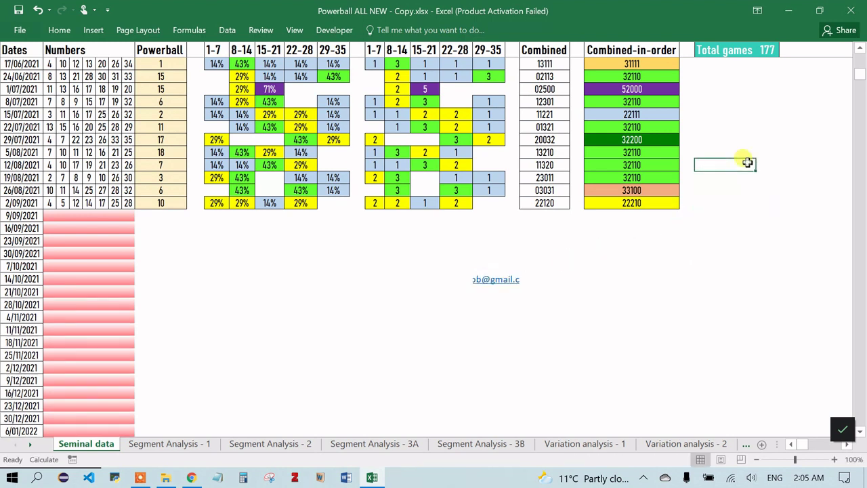
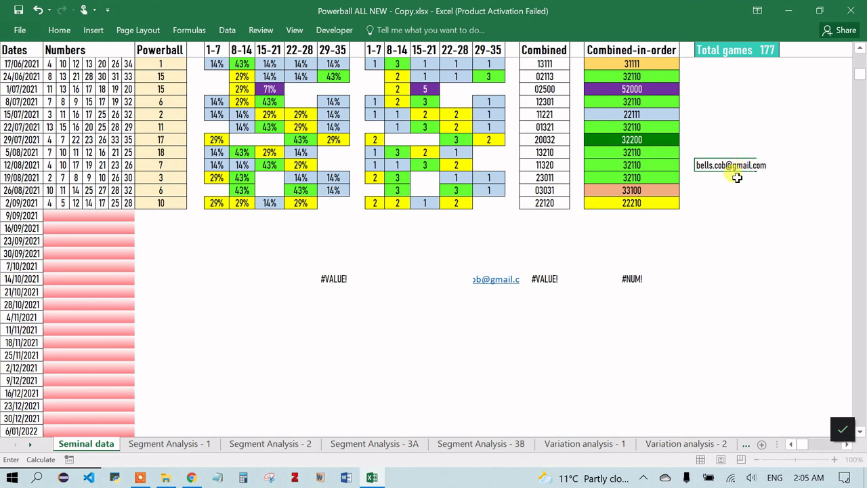
key(Return)
text(AU)
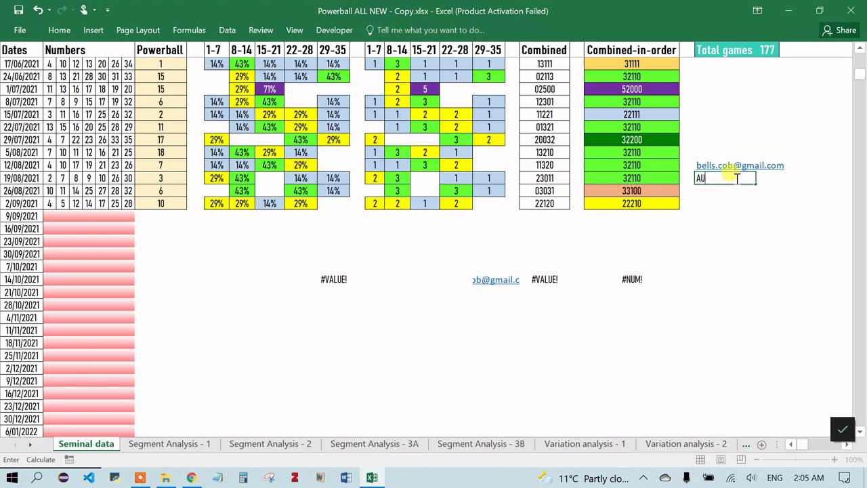
text(D 200)
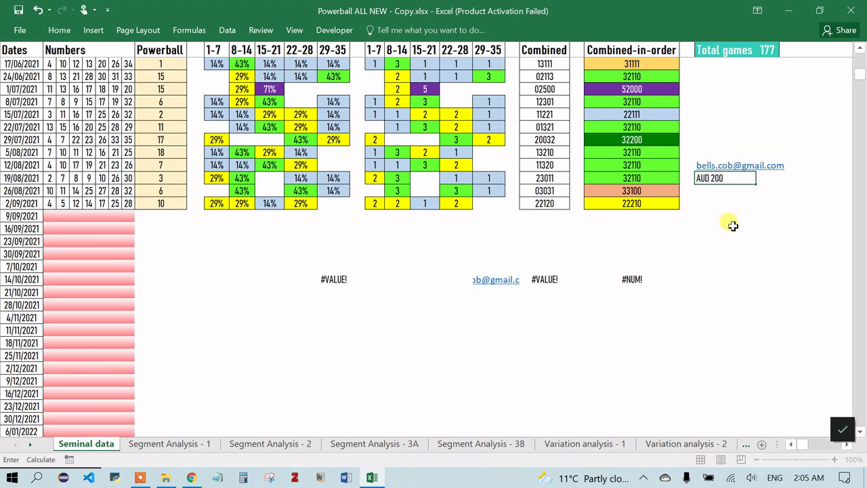
click(733, 226)
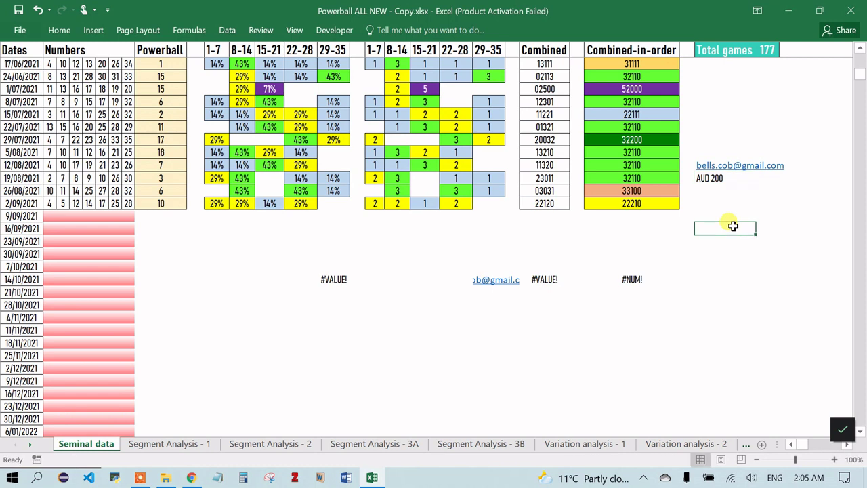